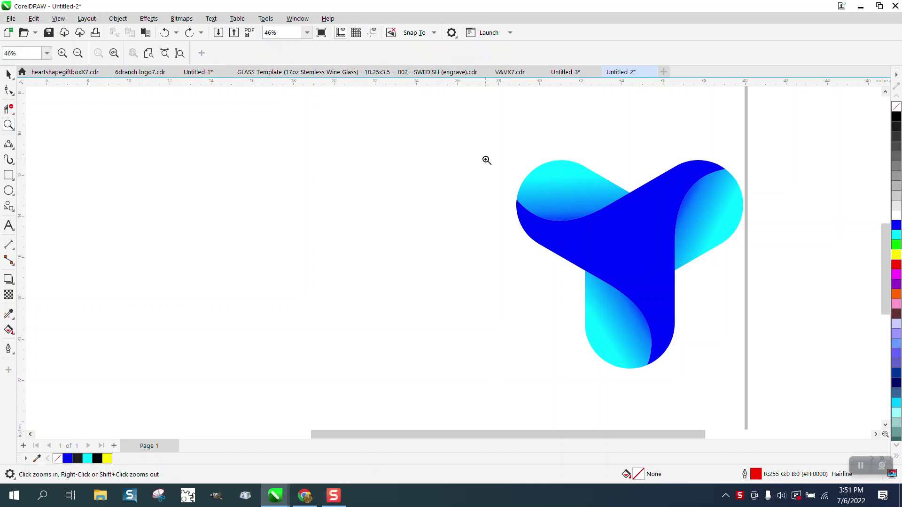
# Step: Select all eight objects of the reference logo and drag them off the page to the right
pyautogui.moveTo(486, 148); pyautogui.dragTo(841, 368)
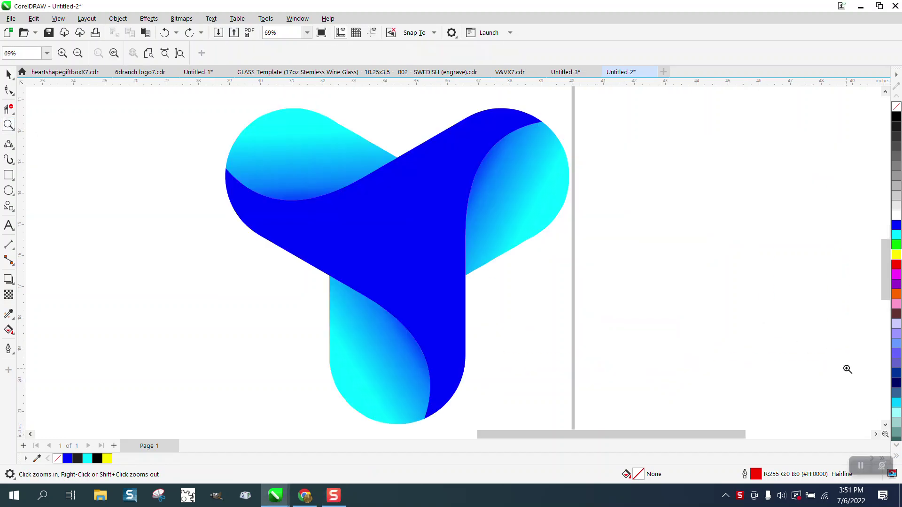
pyautogui.click(8, 74)
pyautogui.scroll(-2, 512, 268)
pyautogui.moveTo(299, 136); pyautogui.dragTo(635, 401)
pyautogui.moveTo(425, 250); pyautogui.dragTo(666, 237)
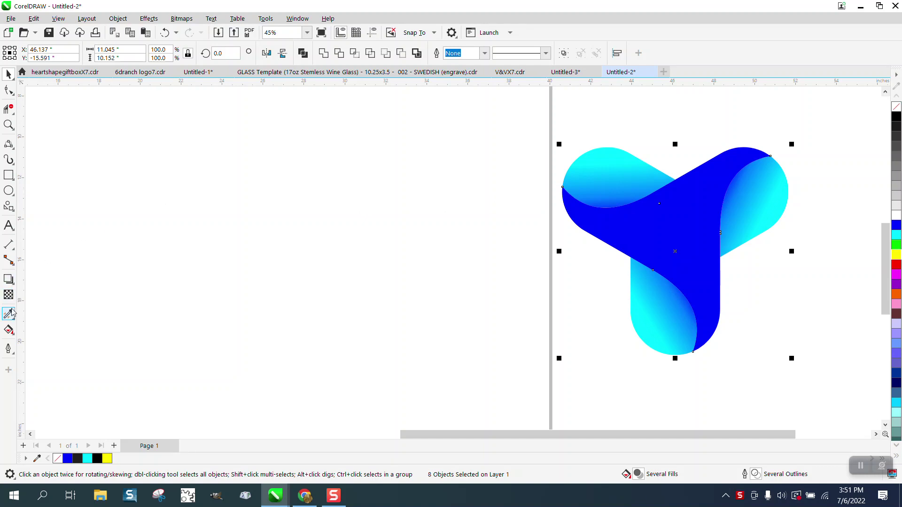
# Step: Draw a tall 2.798 × 5.137 in rectangle with top-left and top-right corner radii of 5
pyautogui.click(9, 175)
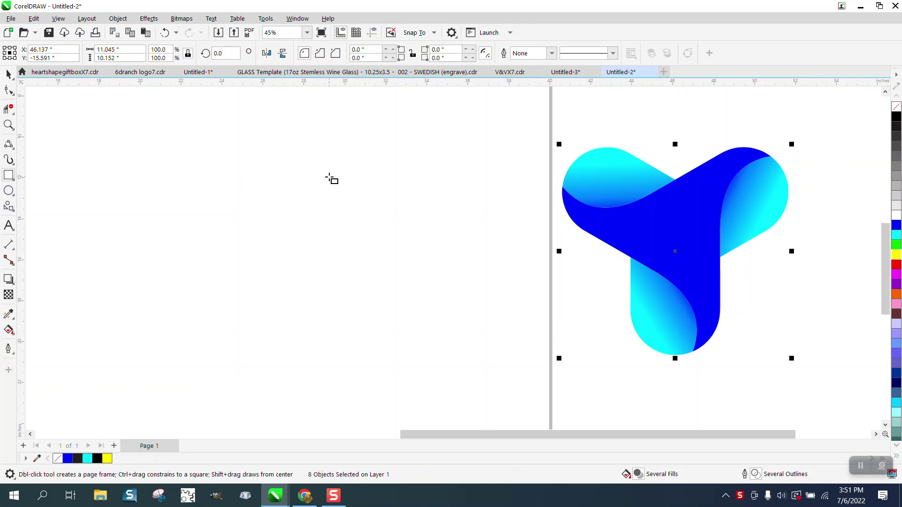
pyautogui.moveTo(298, 153)
pyautogui.mouseDown()
pyautogui.moveTo(298, 256)
pyautogui.moveTo(276, 302)
pyautogui.moveTo(255, 302)
pyautogui.moveTo(240, 258)
pyautogui.mouseUp()
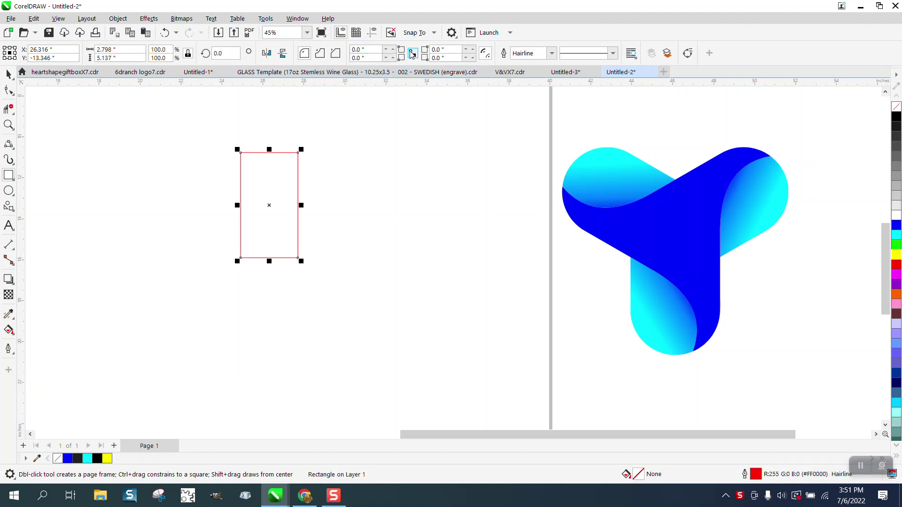
pyautogui.write('5')
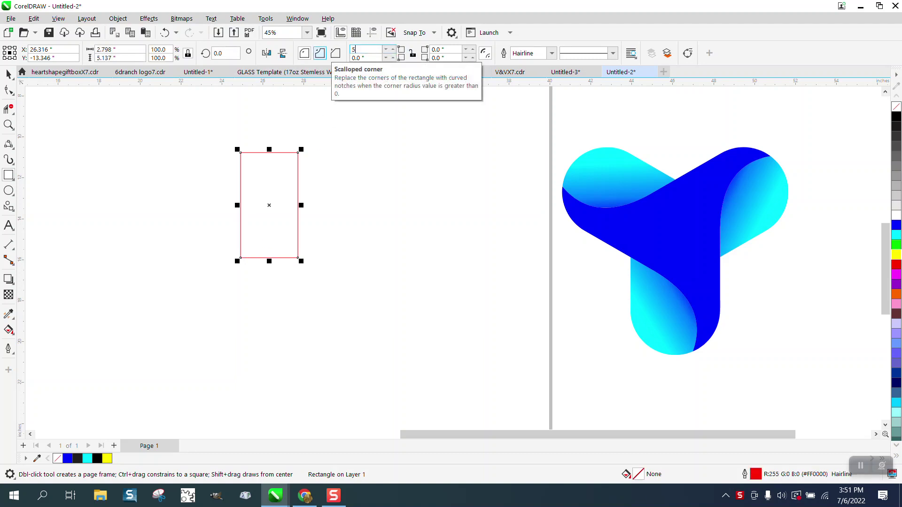
pyautogui.click(437, 49)
pyautogui.write('5')
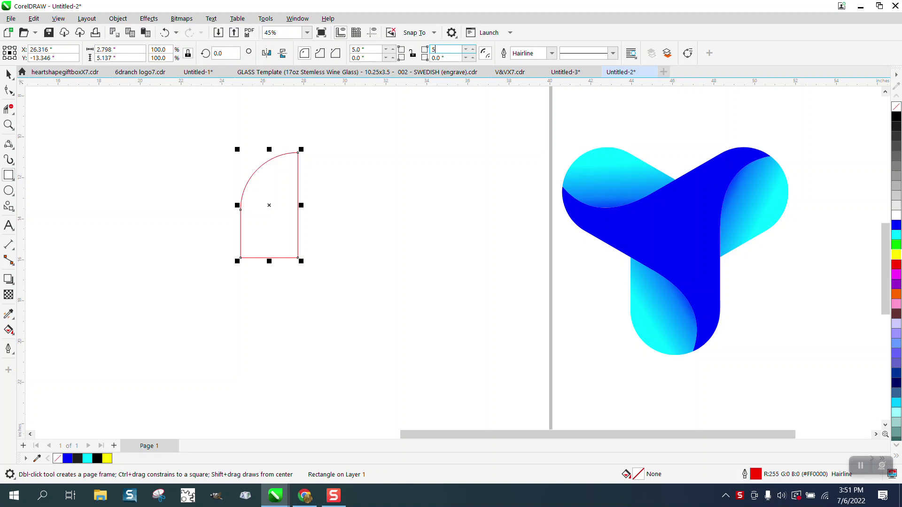
pyautogui.press('Return')
pyautogui.click(9, 74)
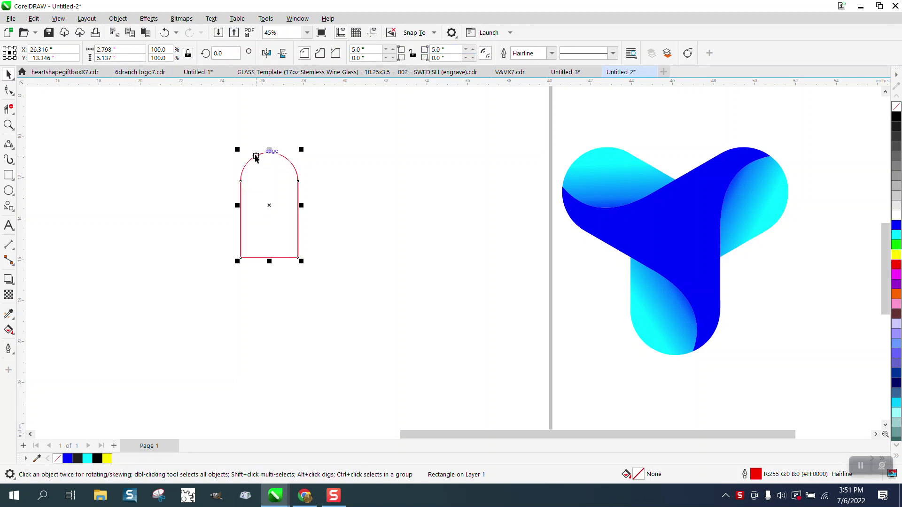
# Step: Set the arch's rotation centre at its bottom and duplicate it at 120° and 240°
pyautogui.click(268, 204)
pyautogui.moveTo(270, 206); pyautogui.dragTo(270, 258)
pyautogui.write('120')
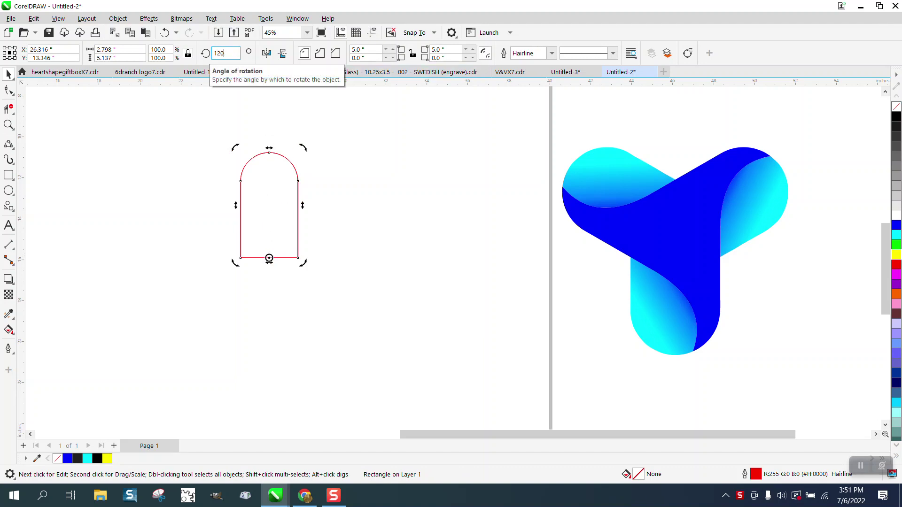
pyautogui.press('Return')
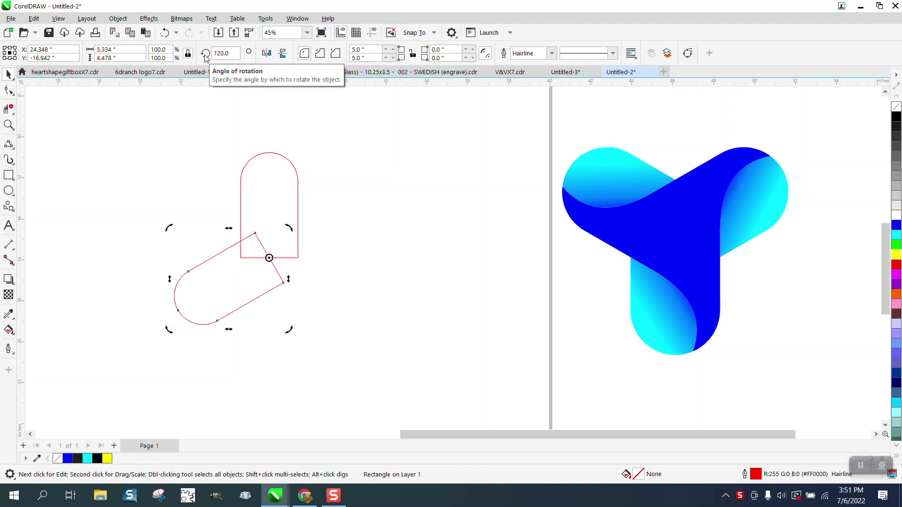
pyautogui.hotkey('ctrl', 'r')
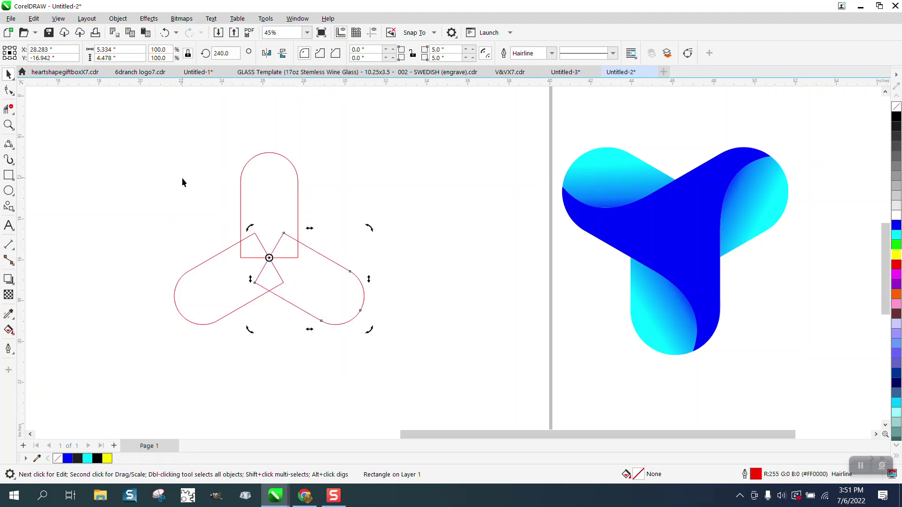
# Step: Select all three arches and rotate them 60° so one arm points down
pyautogui.moveTo(150, 129); pyautogui.dragTo(146, 158)
pyautogui.moveTo(447, 353); pyautogui.dragTo(447, 354)
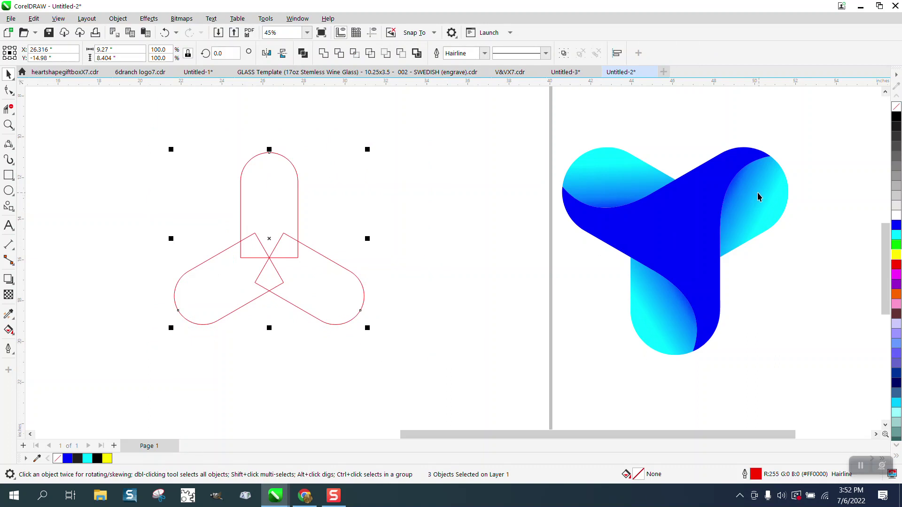
pyautogui.moveTo(233, 53); pyautogui.dragTo(212, 53)
pyautogui.write('60')
pyautogui.press('Return')
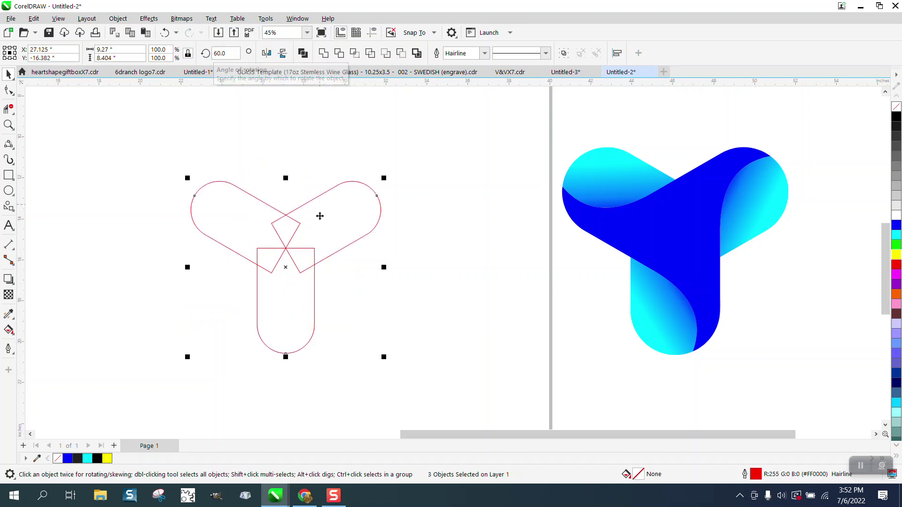
# Step: Draw a 3-point curve from the central crossing point into the upper-right arch's rounded end
pyautogui.click(9, 144)
pyautogui.click(52, 217)
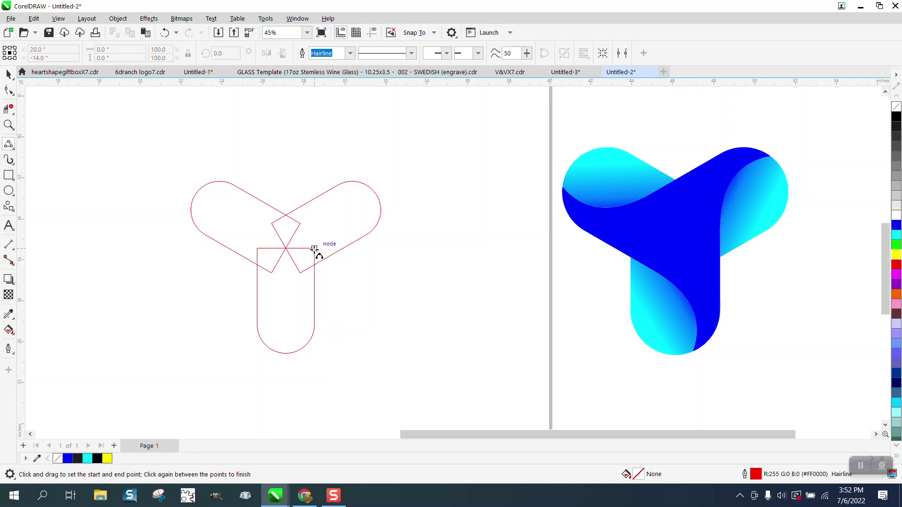
pyautogui.moveTo(314, 248); pyautogui.dragTo(377, 194)
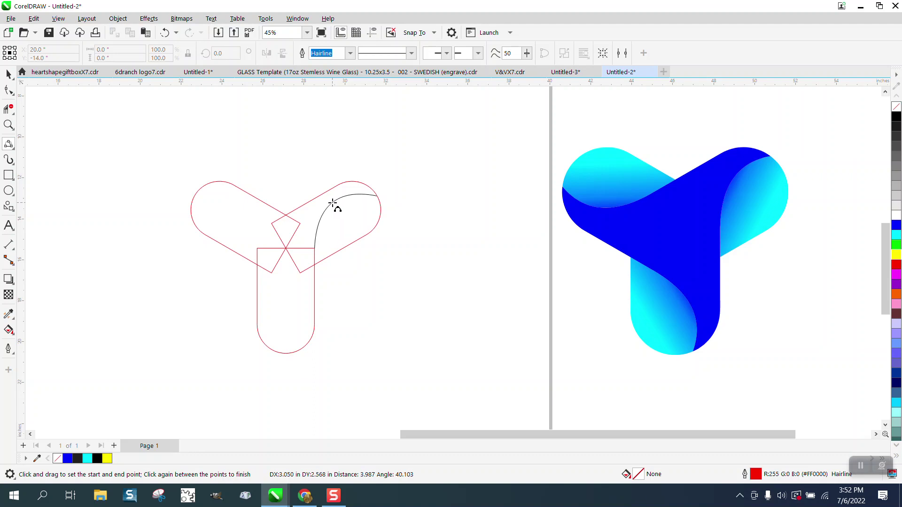
pyautogui.click(333, 203)
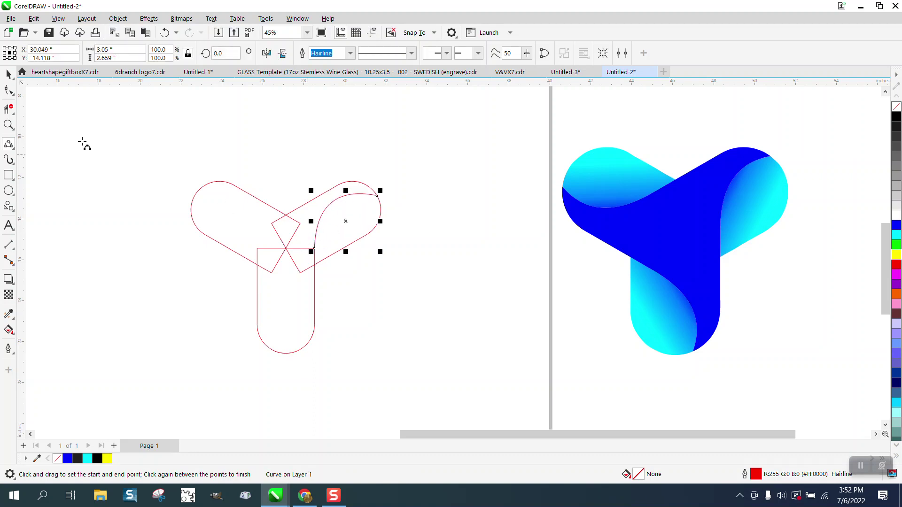
pyautogui.click(9, 74)
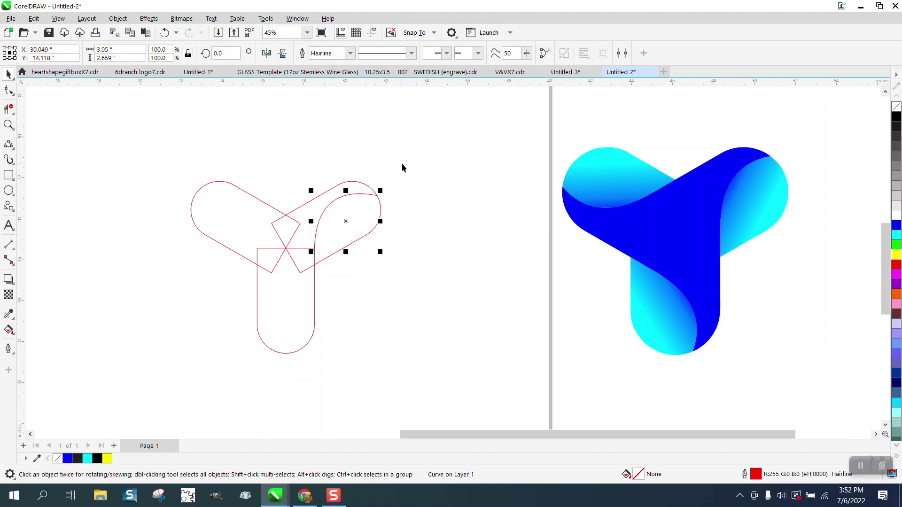
pyautogui.scroll(-1, 402, 163)
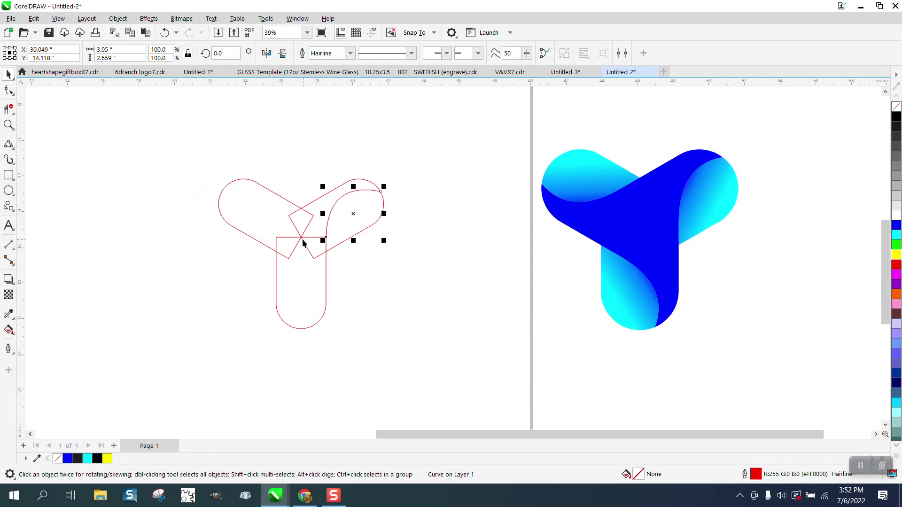
pyautogui.click(406, 227)
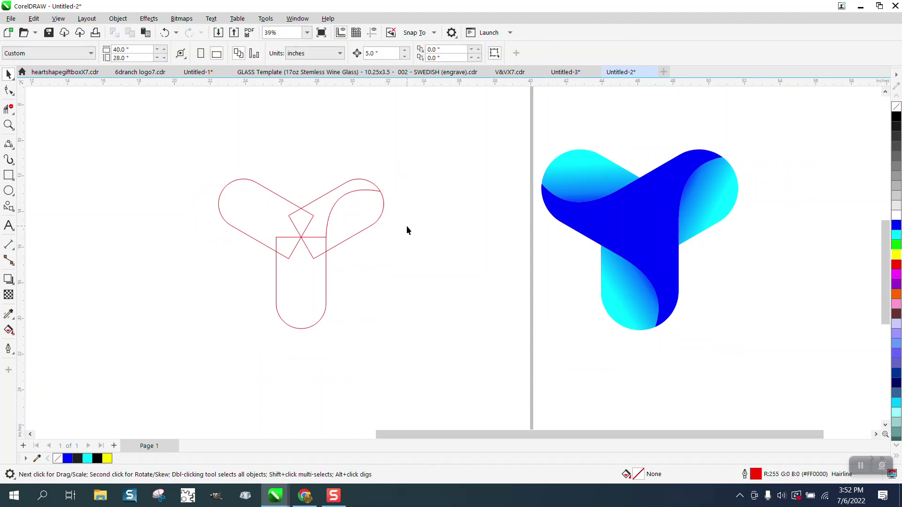
# Step: Smart Fill the petal region inside the upper-right arch with blue
pyautogui.click(9, 330)
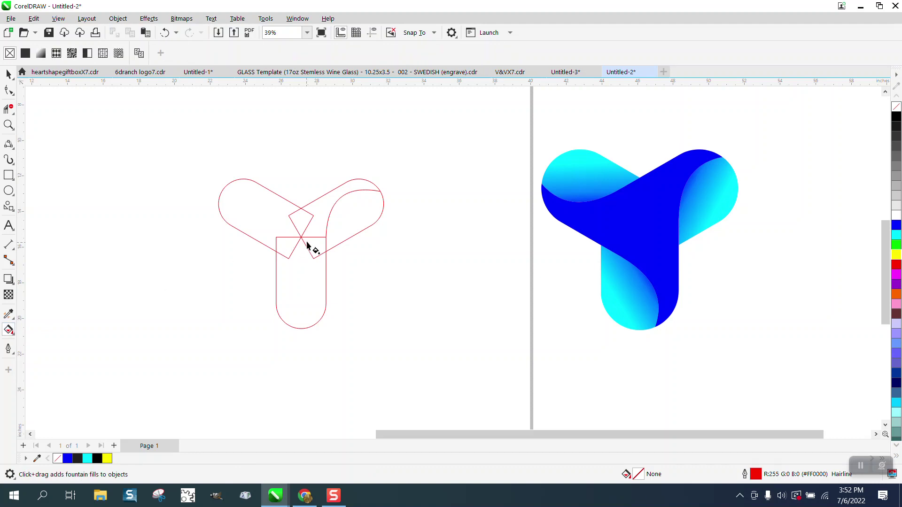
pyautogui.click(11, 331)
pyautogui.click(43, 342)
pyautogui.click(336, 218)
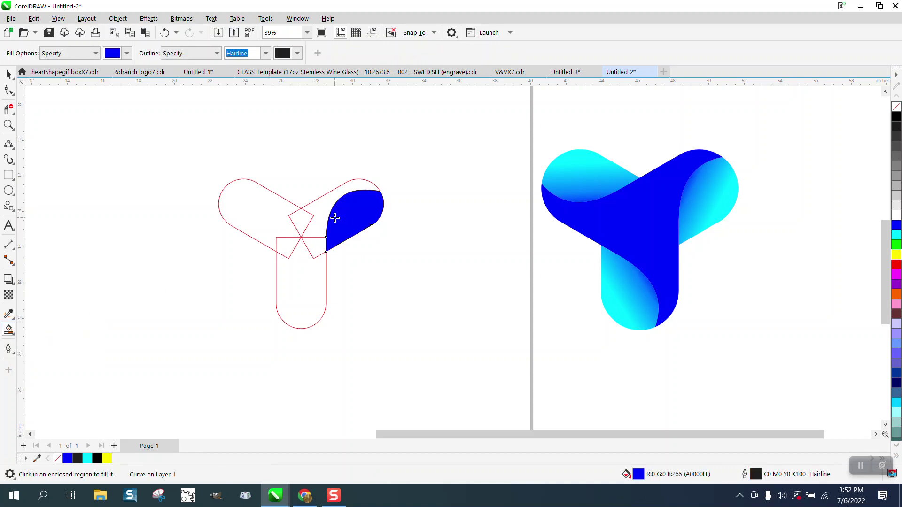
# Step: Centre the petal's rotation on the crossing point and duplicate it at 120° and 240°
pyautogui.click(8, 74)
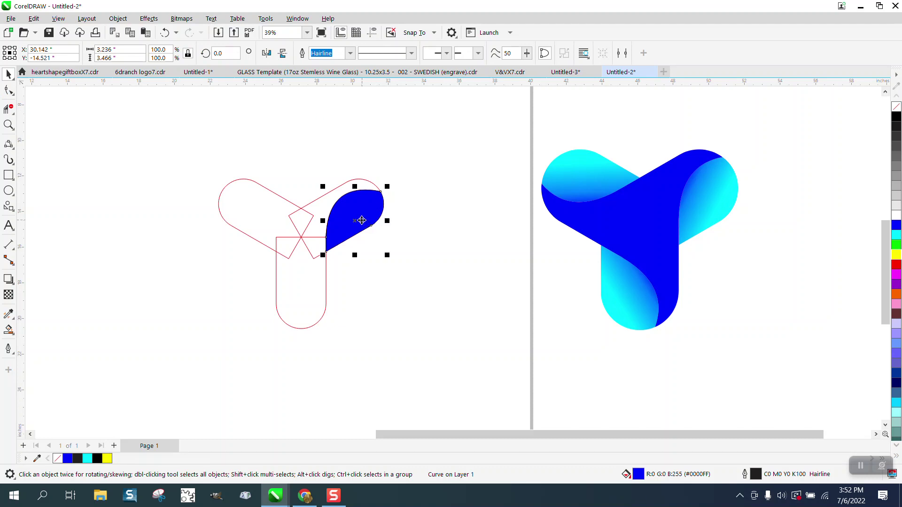
pyautogui.click(358, 219)
pyautogui.moveTo(349, 226); pyautogui.dragTo(301, 238)
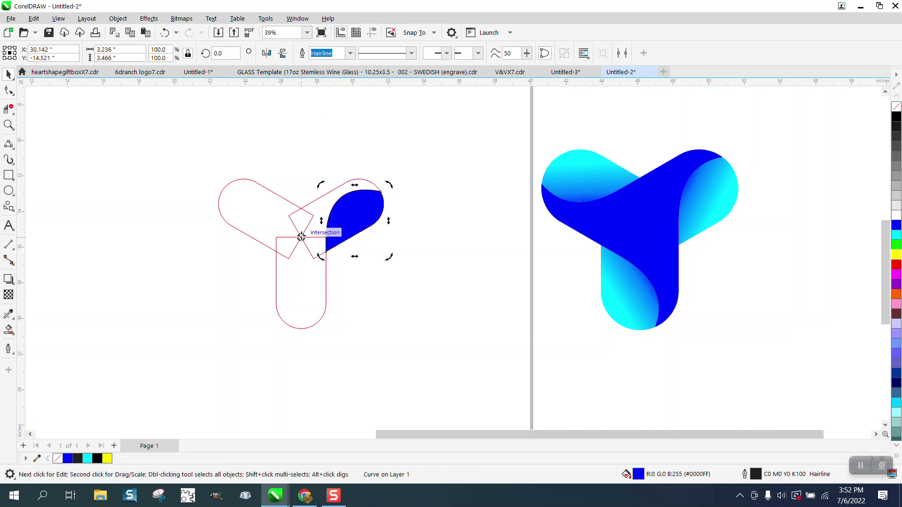
pyautogui.click(221, 54)
pyautogui.write('120')
pyautogui.press('Return')
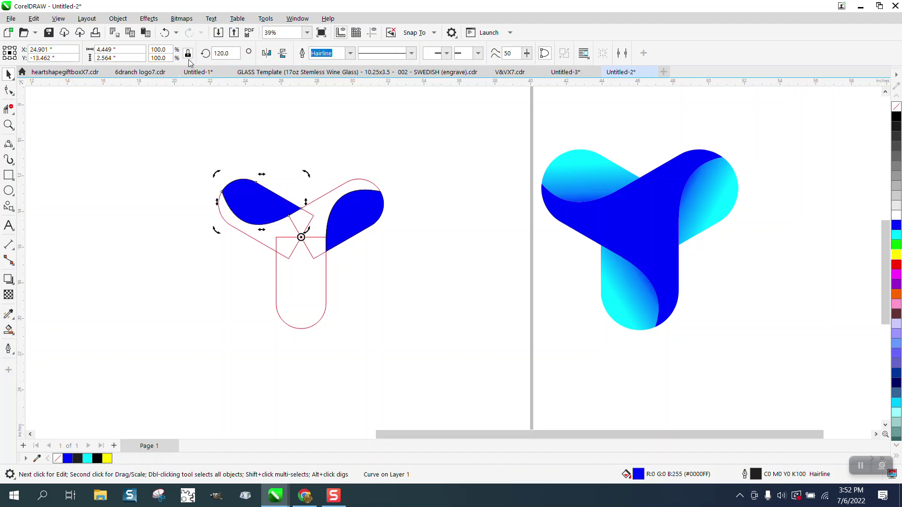
pyautogui.hotkey('ctrl', 'r')
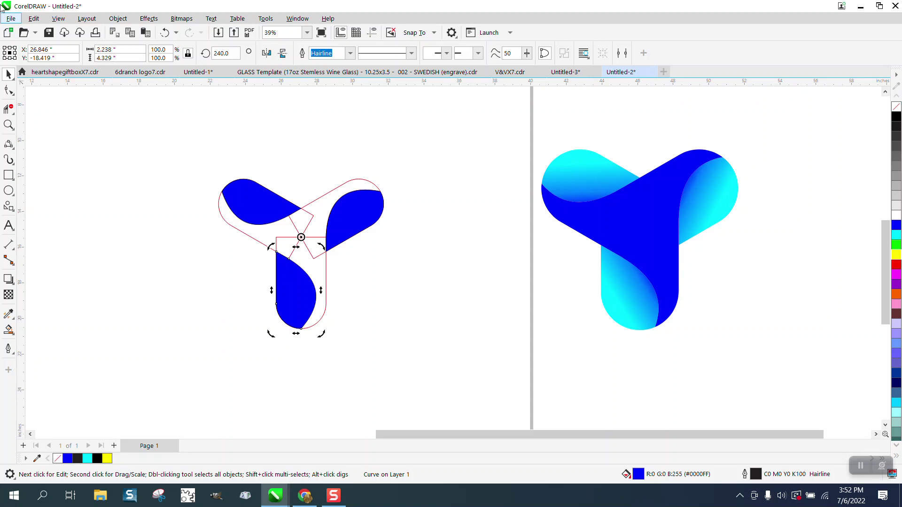
# Step: Delete the leftover intersection lines in the centre with Virtual Segment Delete
pyautogui.click(9, 109)
pyautogui.moveTo(302, 238); pyautogui.dragTo(317, 244)
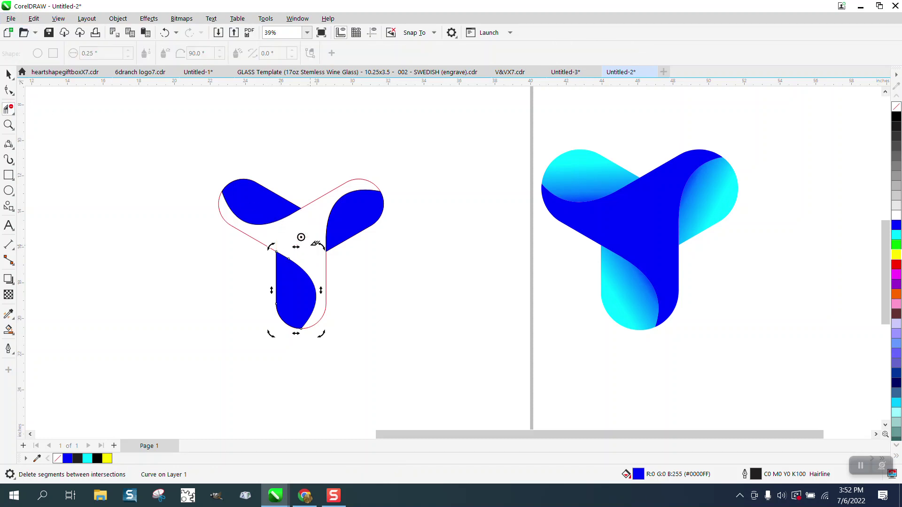
pyautogui.click(8, 75)
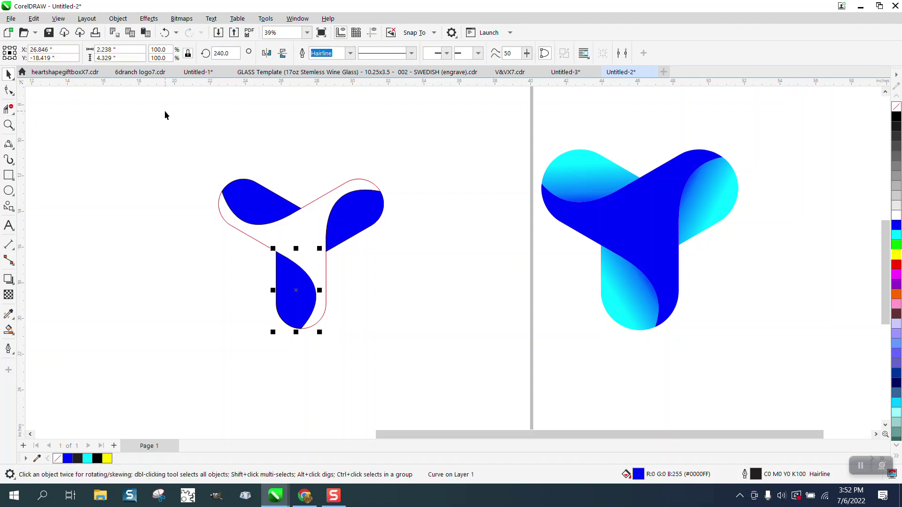
pyautogui.click(378, 129)
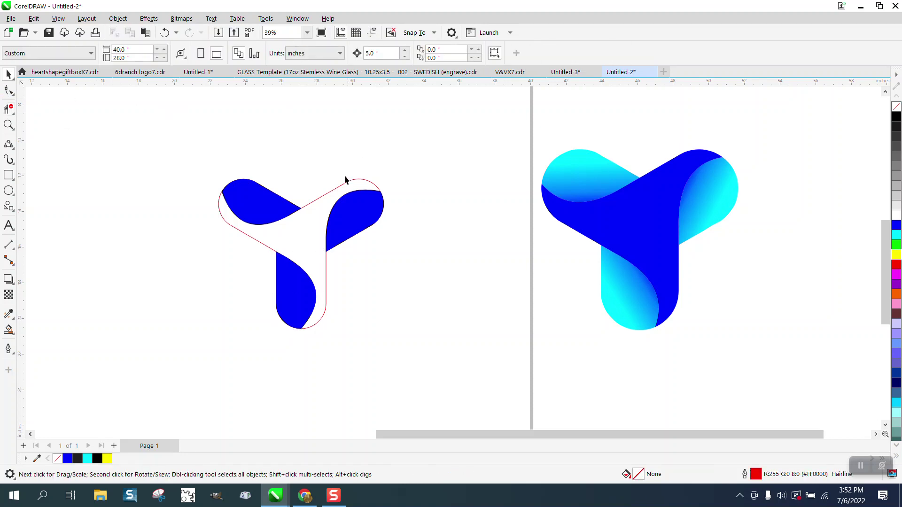
# Step: Inspect the right and bottom petals and their outline curves by selecting each
pyautogui.click(318, 208)
pyautogui.click(303, 233)
pyautogui.click(311, 258)
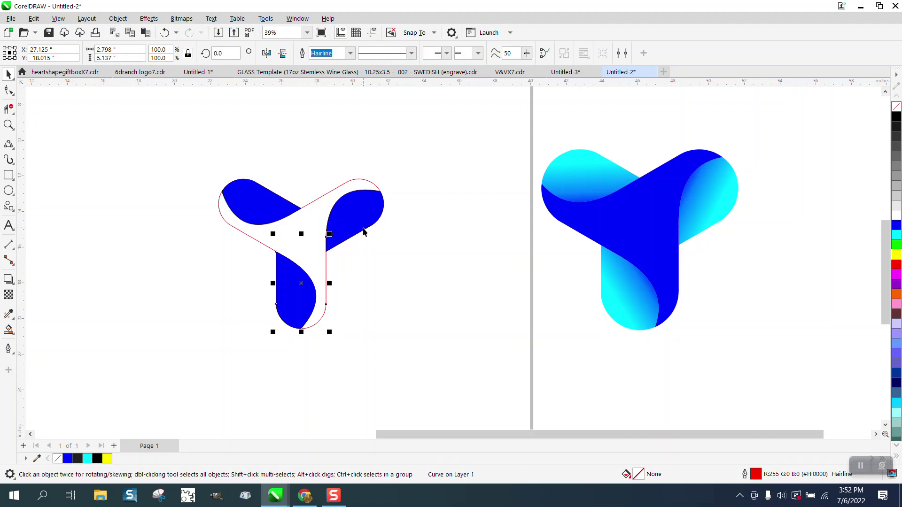
pyautogui.click(434, 202)
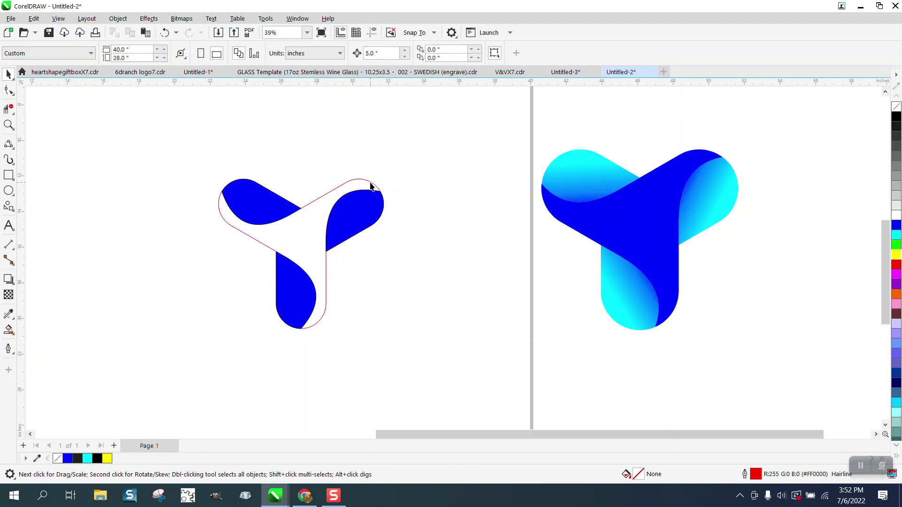
pyautogui.click(371, 186)
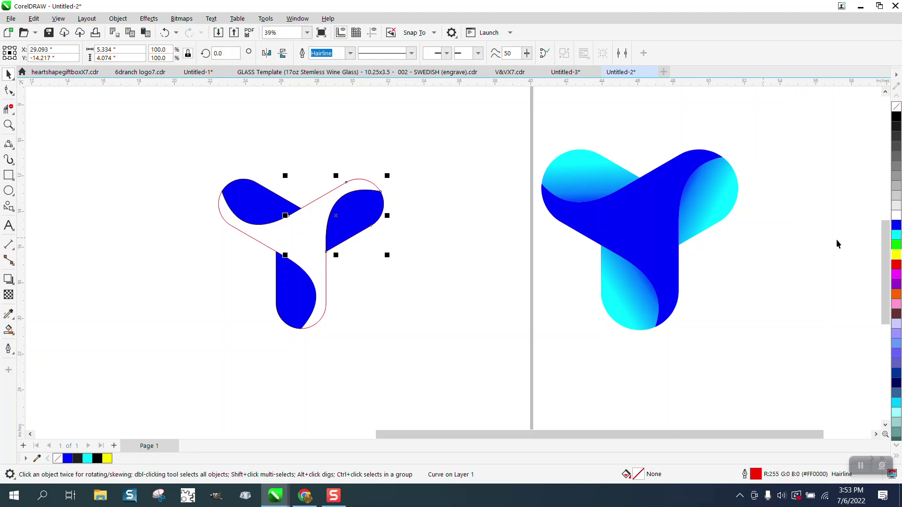
pyautogui.click(896, 243)
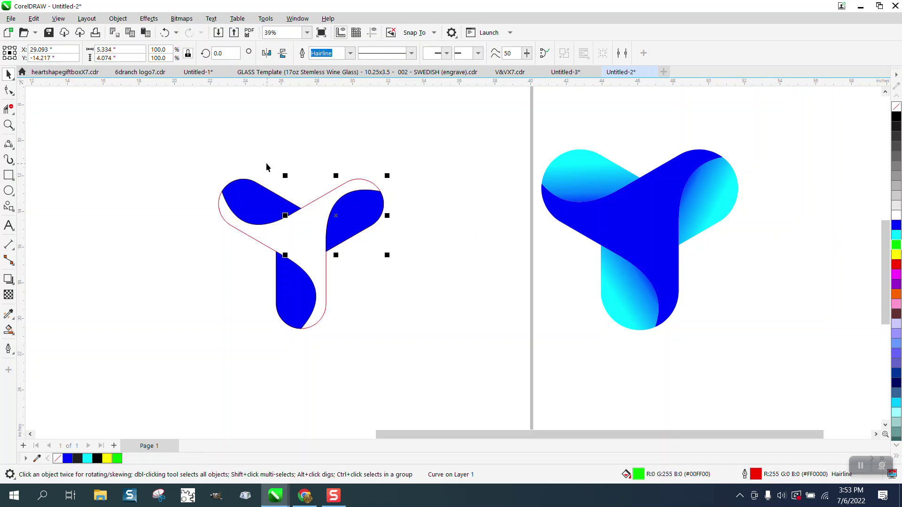
pyautogui.click(264, 146)
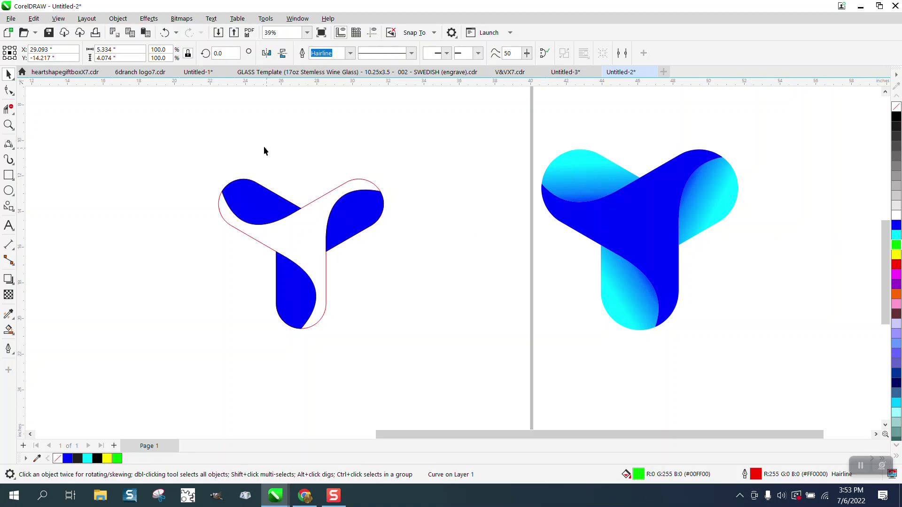
pyautogui.click(14, 333)
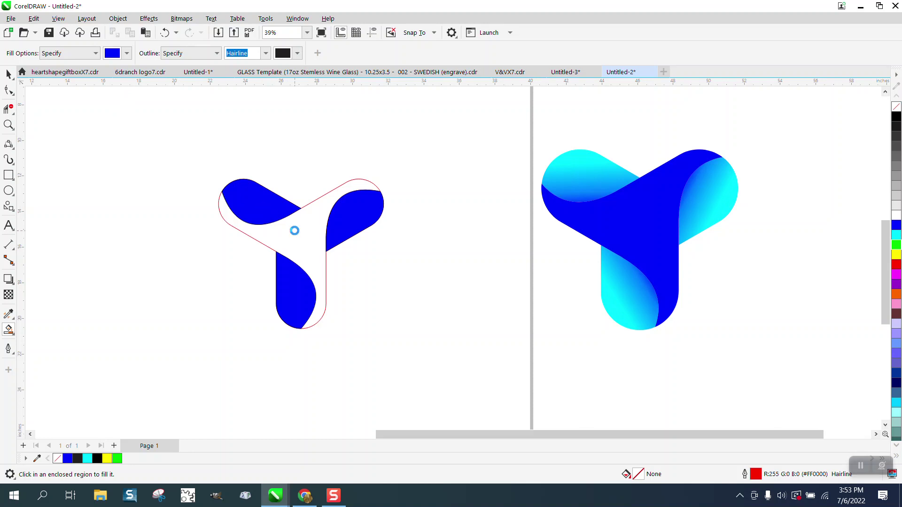
# Step: Fill the upper-right petal cyan from the palette
pyautogui.click(9, 74)
pyautogui.click(244, 104)
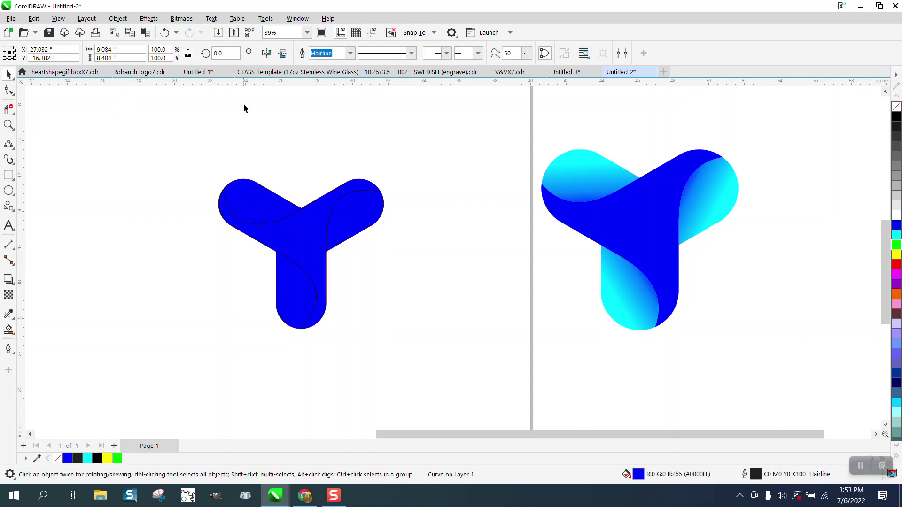
pyautogui.click(356, 210)
pyautogui.click(896, 235)
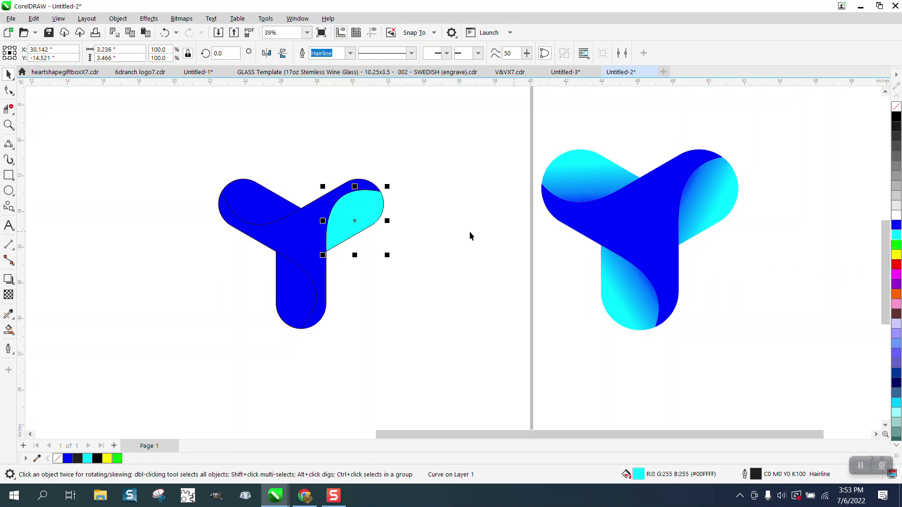
# Step: Give the cyan petal a fountain fill starting from light grey
pyautogui.click(9, 330)
pyautogui.click(42, 327)
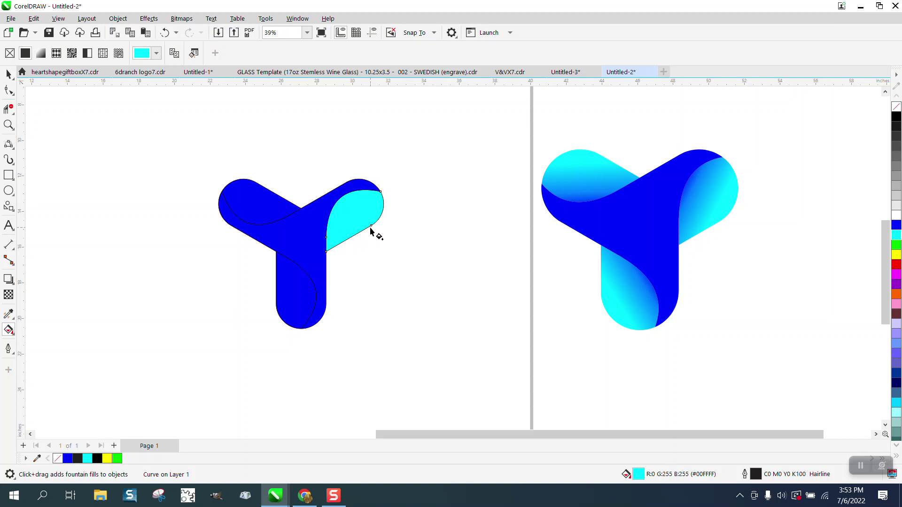
pyautogui.moveTo(363, 226); pyautogui.dragTo(330, 192)
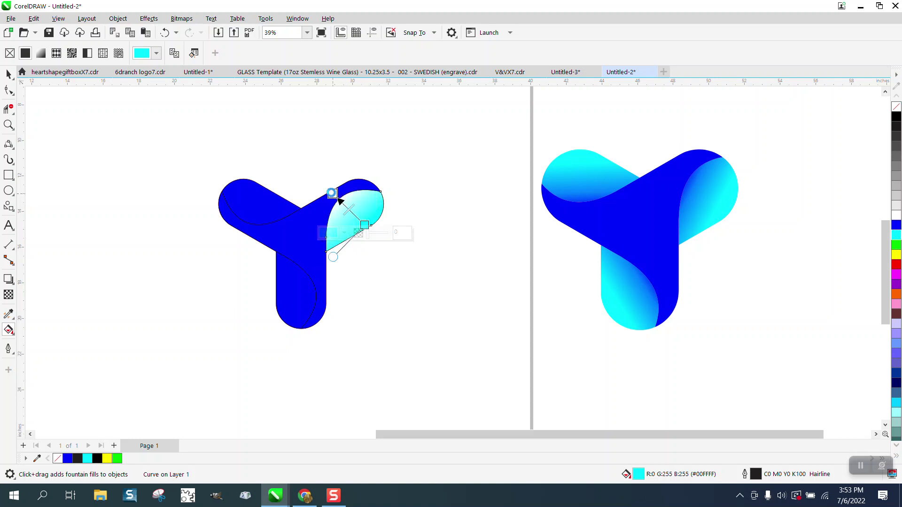
pyautogui.moveTo(896, 229); pyautogui.dragTo(332, 190)
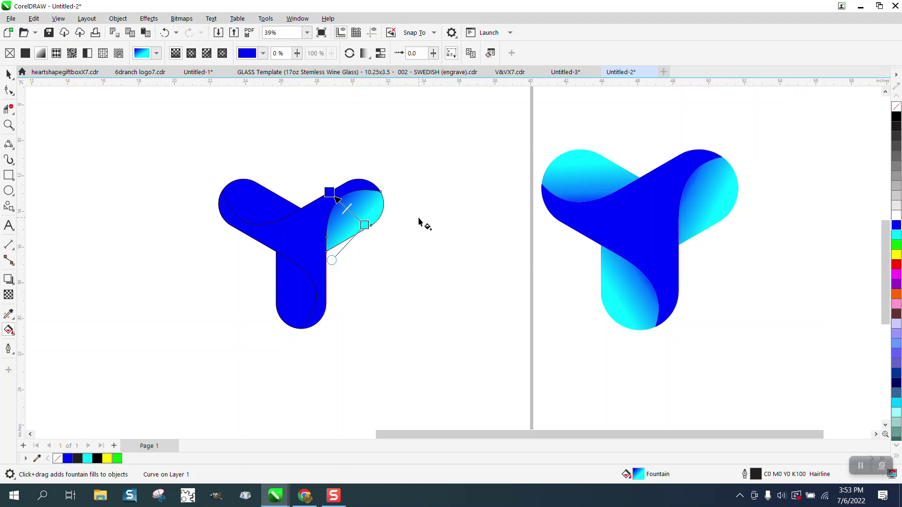
pyautogui.moveTo(899, 188); pyautogui.dragTo(330, 192)
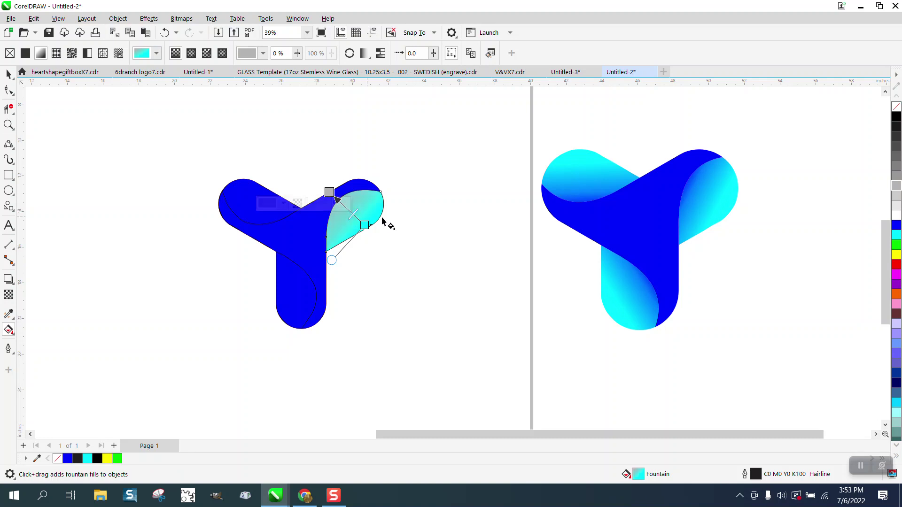
# Step: Delete the top-left and bottom petals and move the gradient petal's rotation centre
pyautogui.click(9, 74)
pyautogui.click(286, 159)
pyautogui.click(254, 200)
pyautogui.press('Delete')
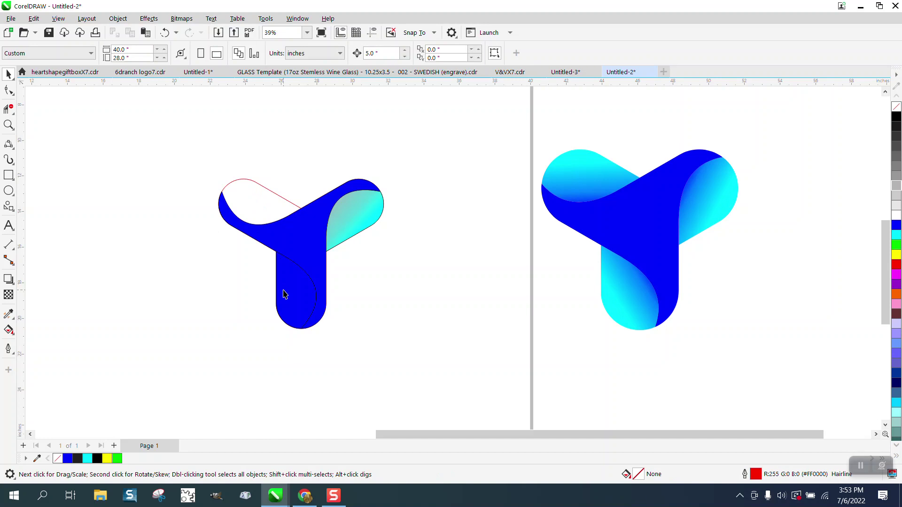
pyautogui.click(285, 295)
pyautogui.press('Delete')
pyautogui.click(367, 224)
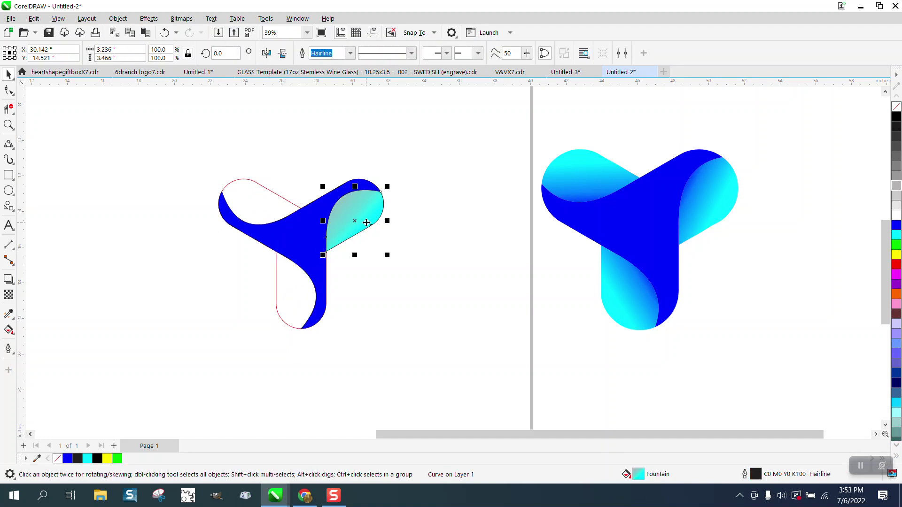
pyautogui.click(368, 223)
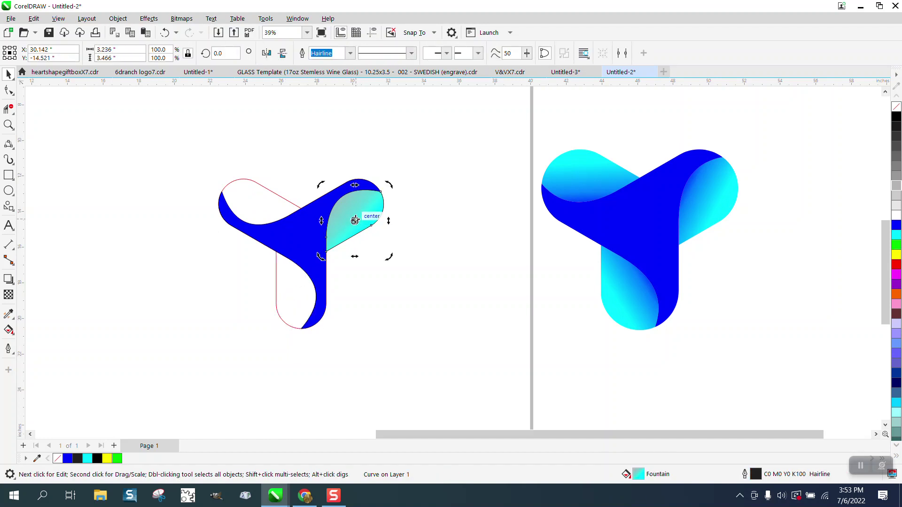
pyautogui.moveTo(308, 231); pyautogui.dragTo(302, 239)
# Step: Undo repeatedly to remove the cyan gradient and the blue Y fill
pyautogui.click(163, 33)
pyautogui.click(164, 32)
pyautogui.click(164, 33)
pyautogui.click(164, 33)
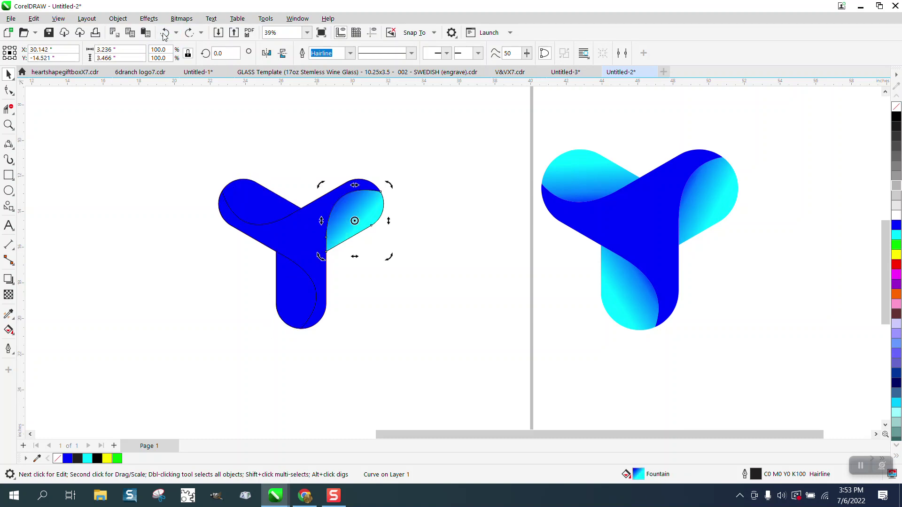
pyautogui.click(164, 36)
pyautogui.click(163, 36)
pyautogui.click(163, 36)
pyautogui.click(163, 35)
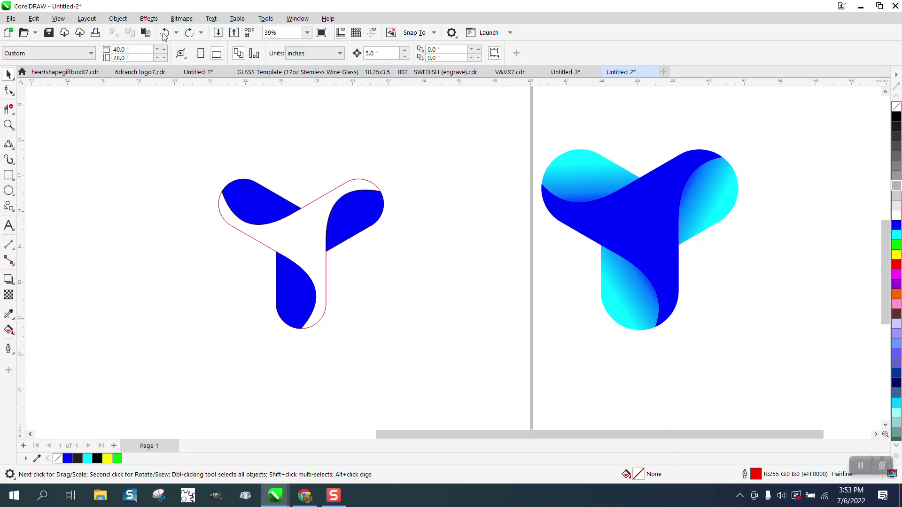
# Step: Undo two more steps, then group the logo pieces, centre them on the page and add centre guides
pyautogui.click(164, 35)
pyautogui.click(164, 36)
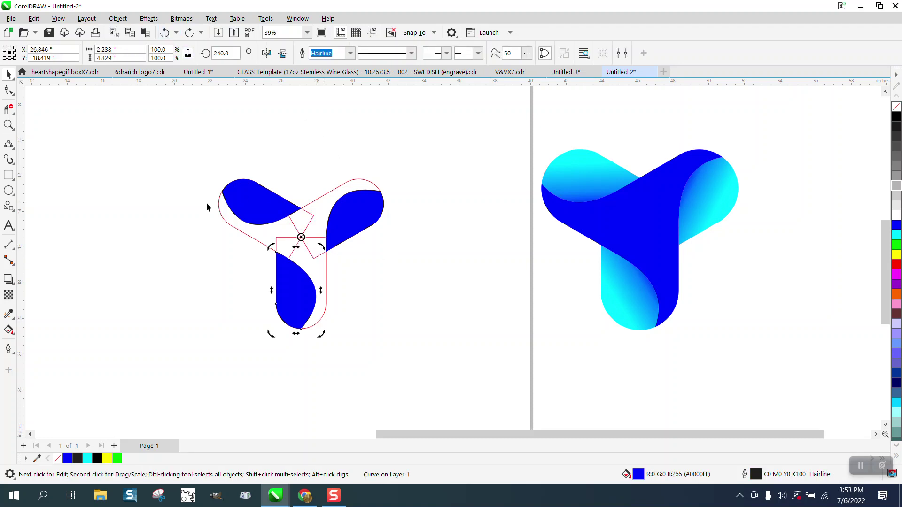
pyautogui.moveTo(178, 156); pyautogui.dragTo(503, 371)
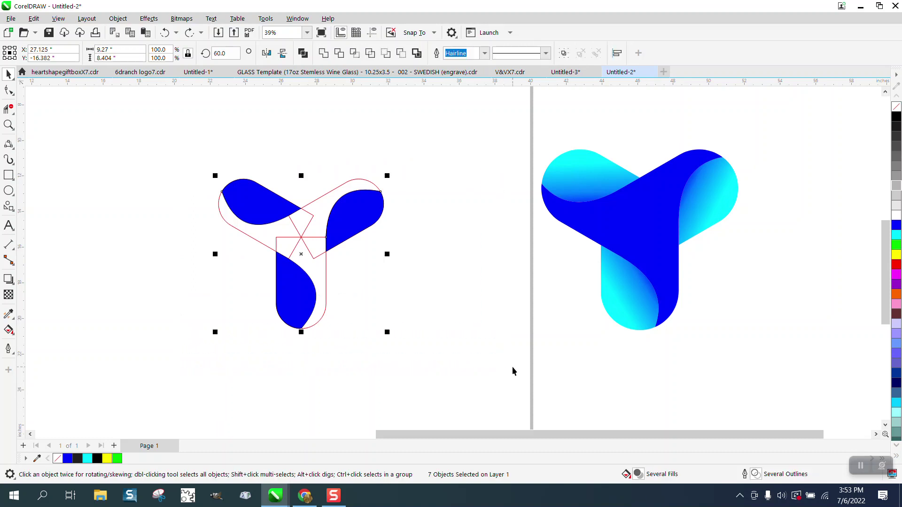
pyautogui.hotkey('ctrl', 'g')
pyautogui.press('p')
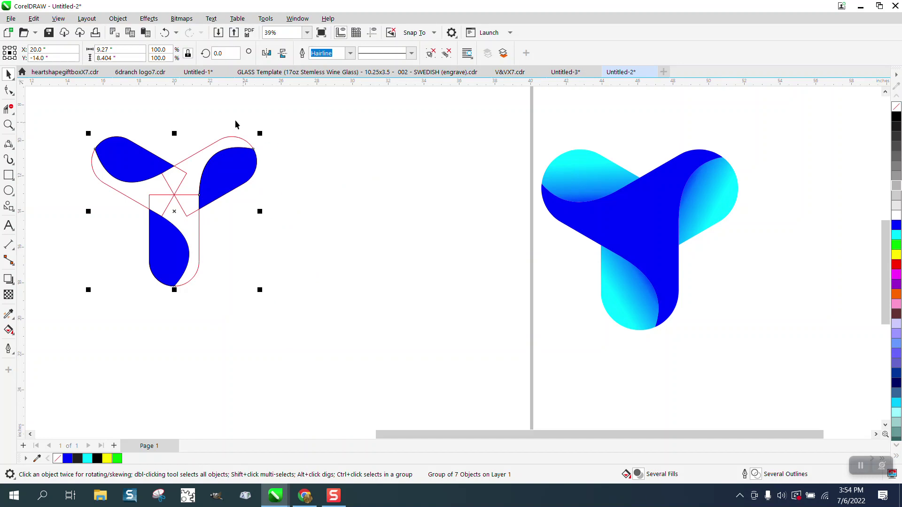
pyautogui.click(374, 36)
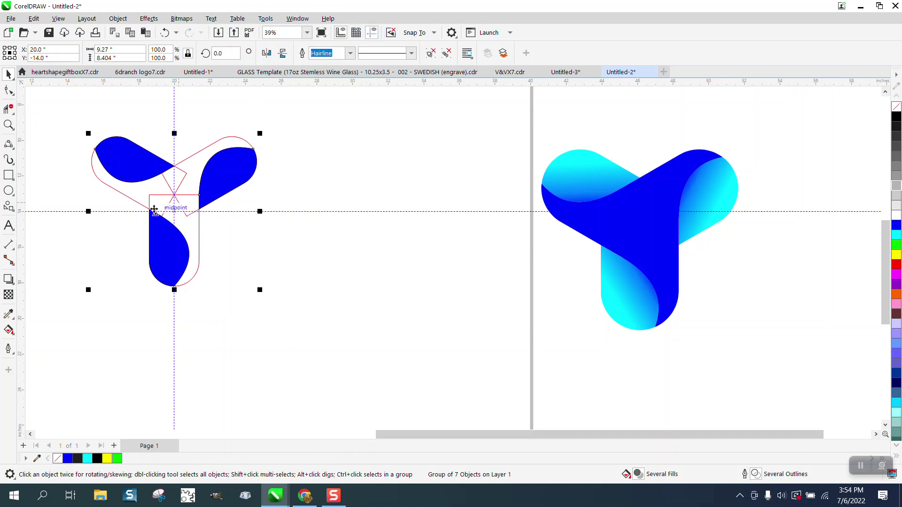
# Step: Zoom in and drag the horizontal guide up to the central rectangle's top edge
pyautogui.click(86, 144)
pyautogui.press('F2')
pyautogui.moveTo(64, 141); pyautogui.dragTo(301, 300)
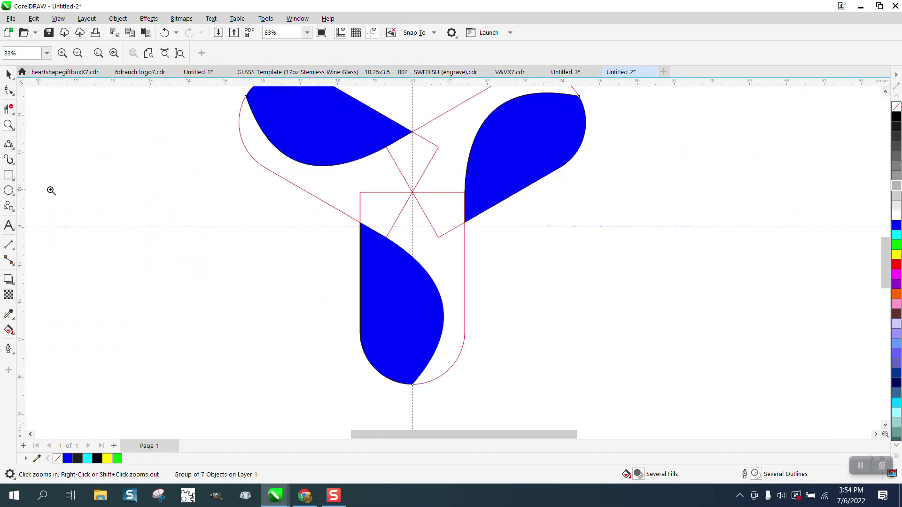
pyautogui.click(9, 75)
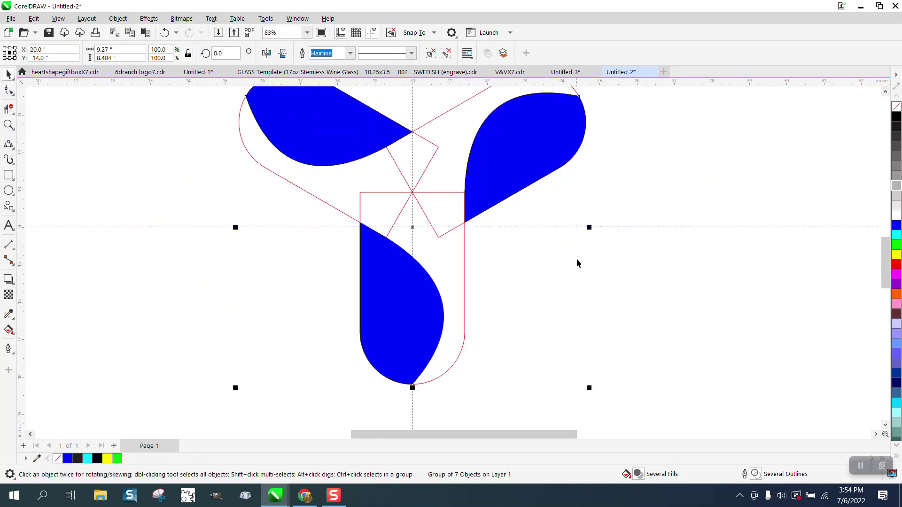
pyautogui.click(509, 231)
pyautogui.moveTo(506, 229); pyautogui.dragTo(413, 196)
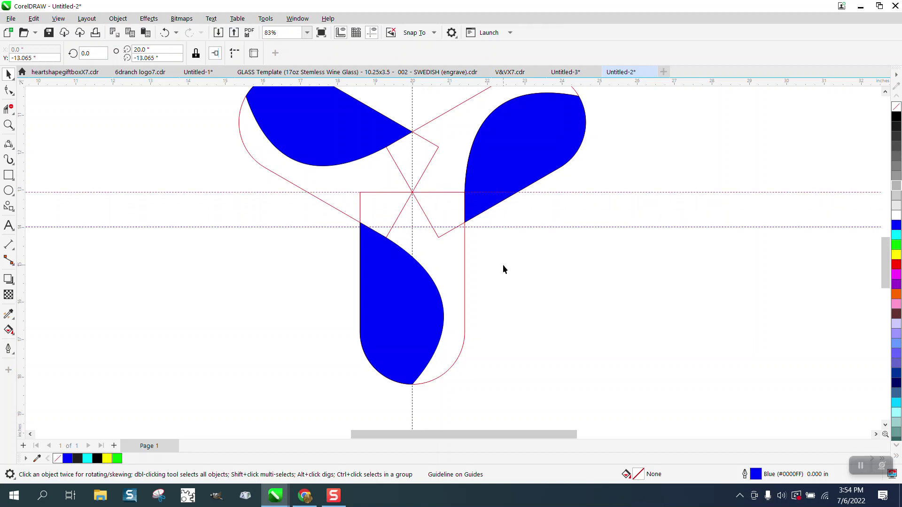
pyautogui.scroll(-2, 498, 311)
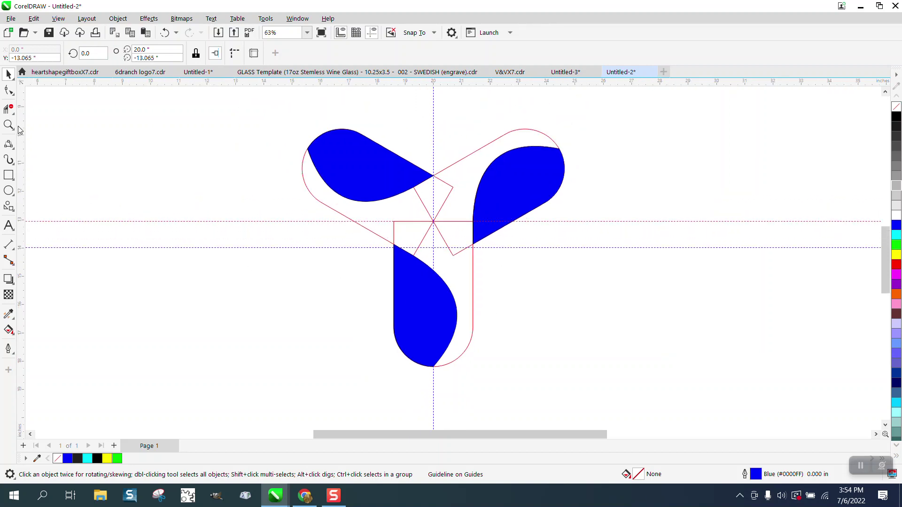
# Step: Delete the centre construction lines and Smart Fill the enclosed central region blue
pyautogui.click(9, 109)
pyautogui.moveTo(421, 199); pyautogui.dragTo(462, 233)
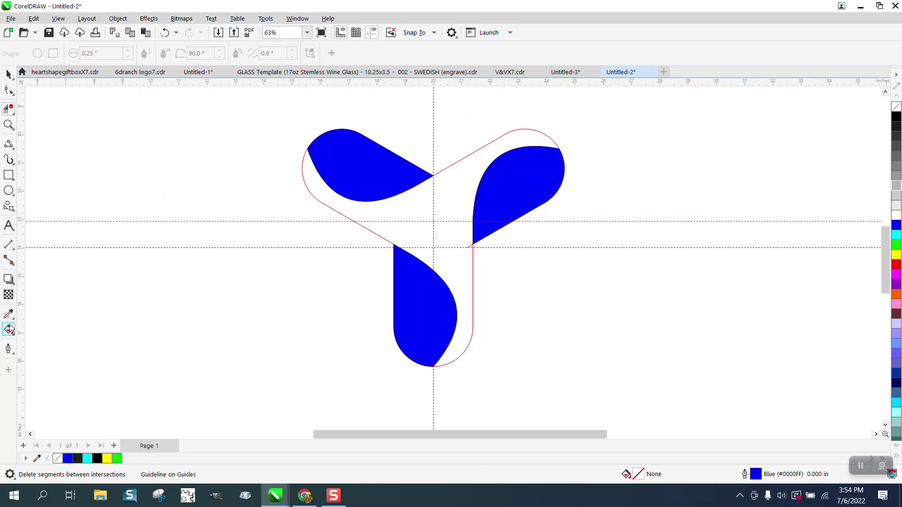
pyautogui.click(9, 330)
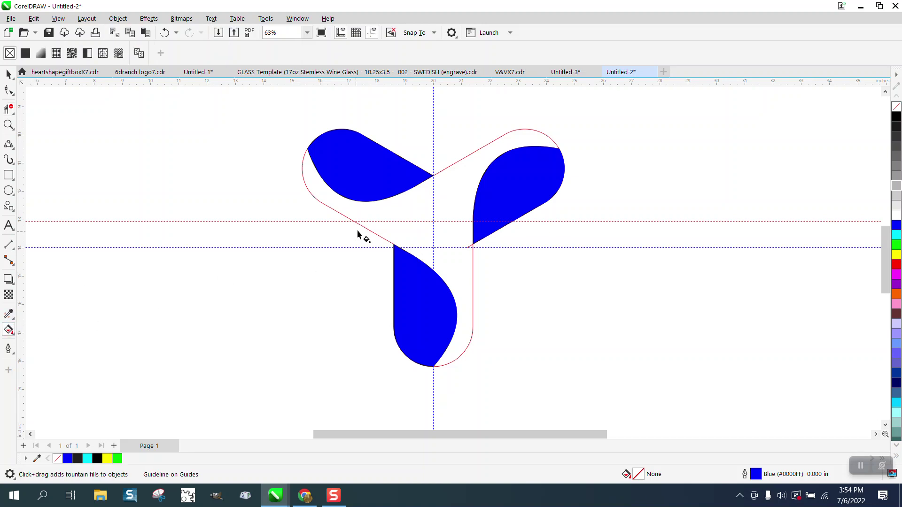
pyautogui.click(14, 334)
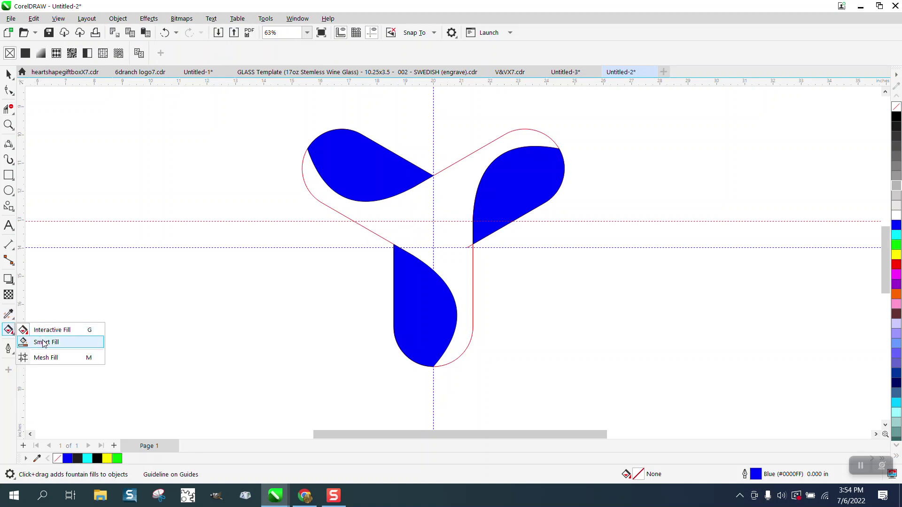
pyautogui.click(29, 342)
pyautogui.click(460, 199)
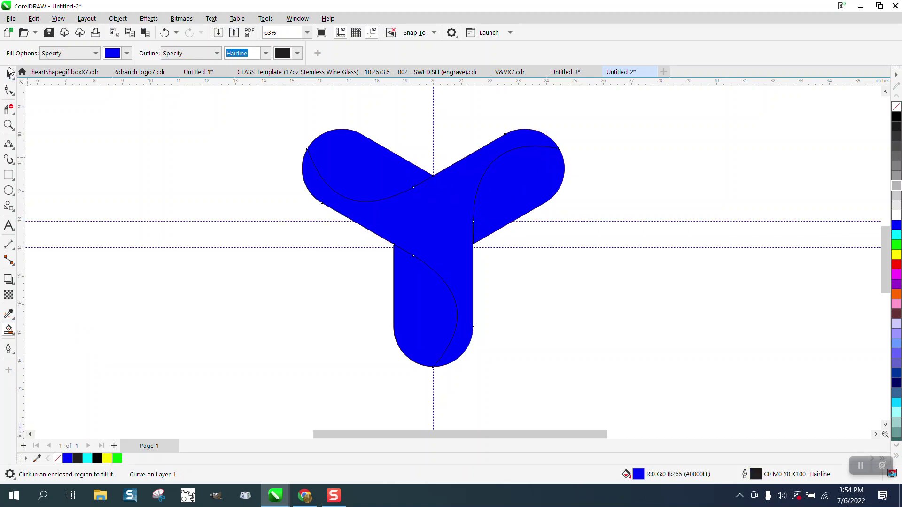
# Step: Undo the last operation and reselect the logo group
pyautogui.click(164, 33)
pyautogui.doubleClick(9, 74)
pyautogui.click(150, 128)
pyautogui.click(333, 151)
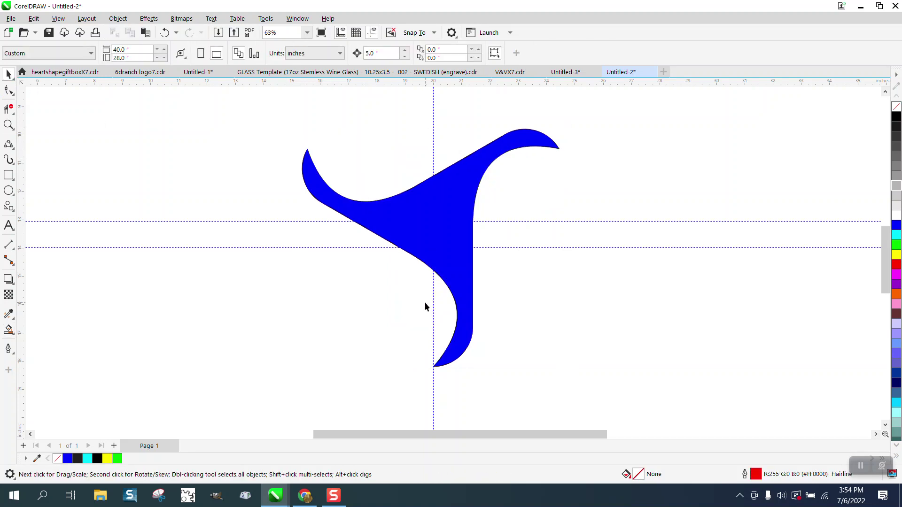
# Step: Ungroup the logo into its separate pieces
pyautogui.click(164, 32)
pyautogui.click(133, 23)
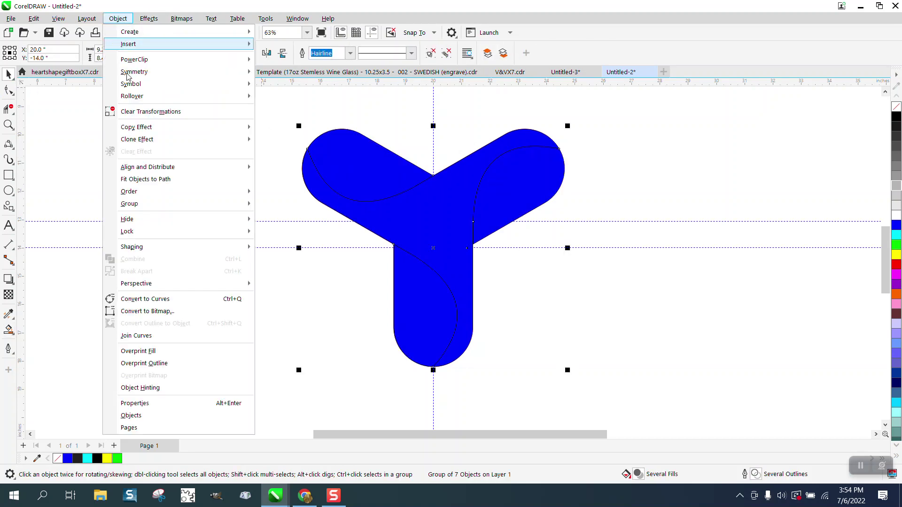
pyautogui.moveTo(157, 203)
pyautogui.click(281, 218)
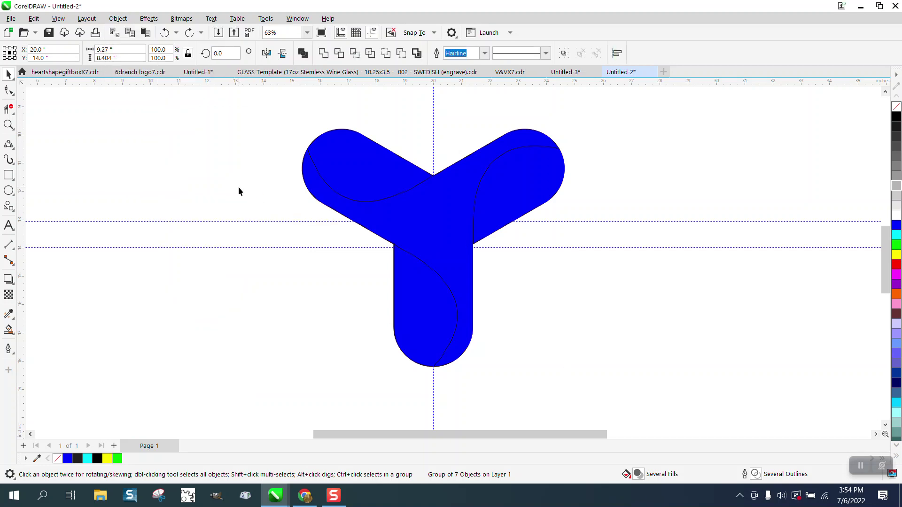
# Step: Delete the upper-left and bottom petal pieces and select the upper-right petal
pyautogui.click(347, 157)
pyautogui.press('Delete')
pyautogui.click(402, 272)
pyautogui.press('Delete')
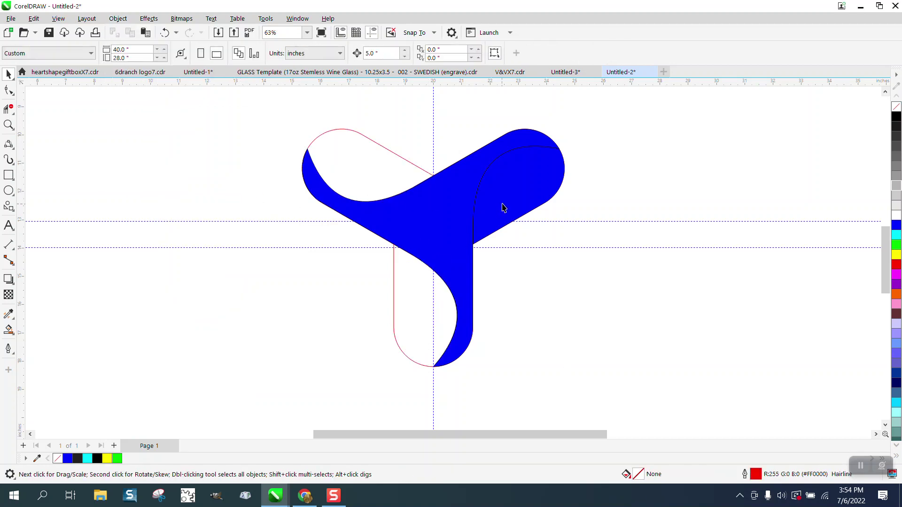
pyautogui.click(502, 207)
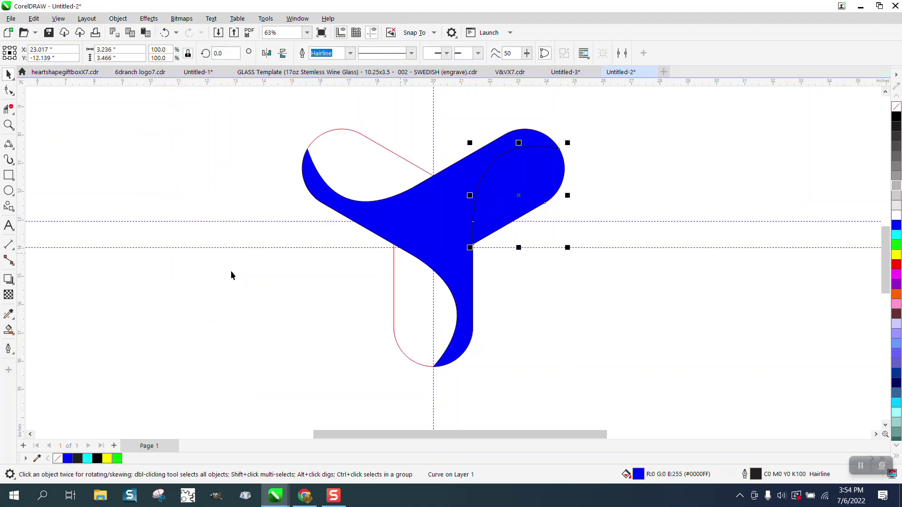
# Step: Drag a fountain fill across the upper-right petal and make it end in cyan
pyautogui.click(14, 338)
pyautogui.click(38, 342)
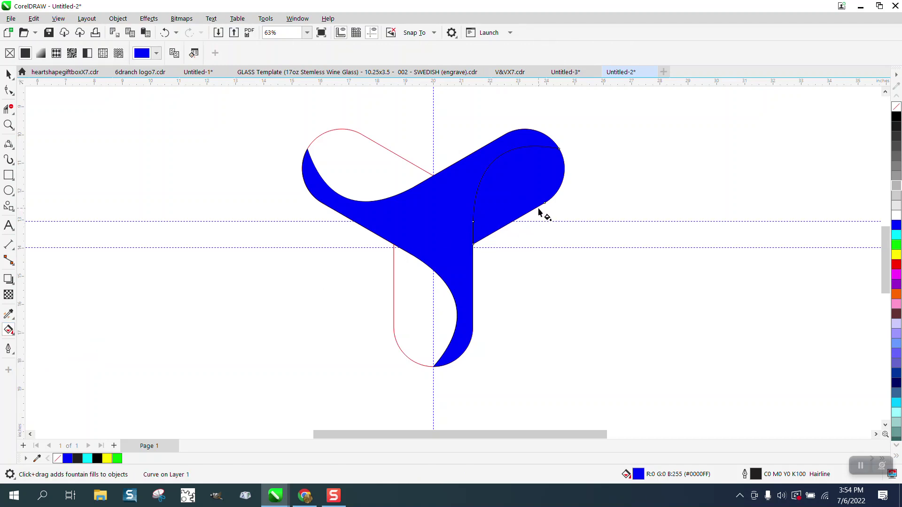
pyautogui.moveTo(539, 210); pyautogui.dragTo(482, 155)
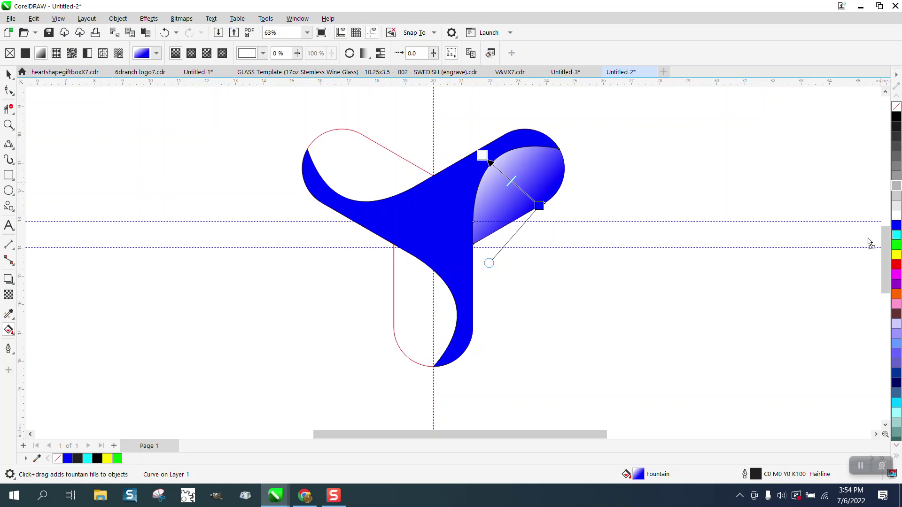
pyautogui.moveTo(869, 243); pyautogui.dragTo(541, 206)
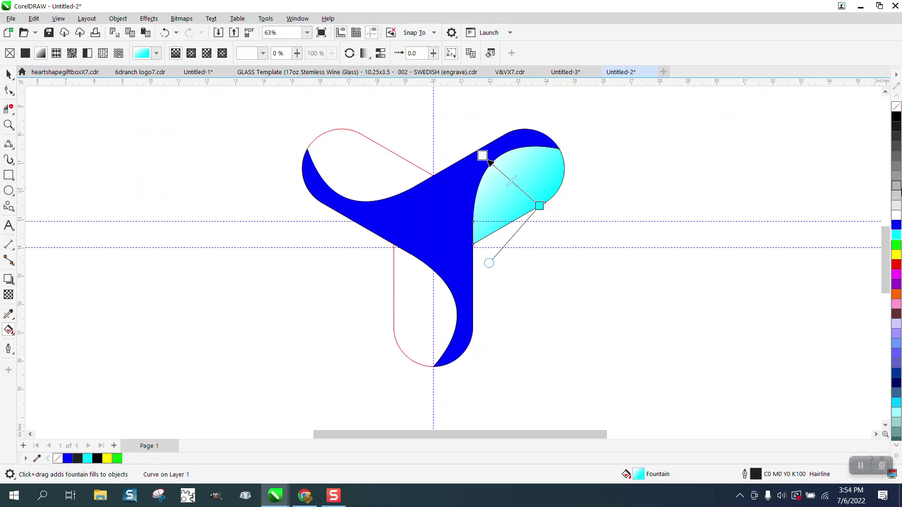
# Step: Make the petal gradient start in grey and return to the Pick tool
pyautogui.moveTo(899, 177); pyautogui.dragTo(483, 155)
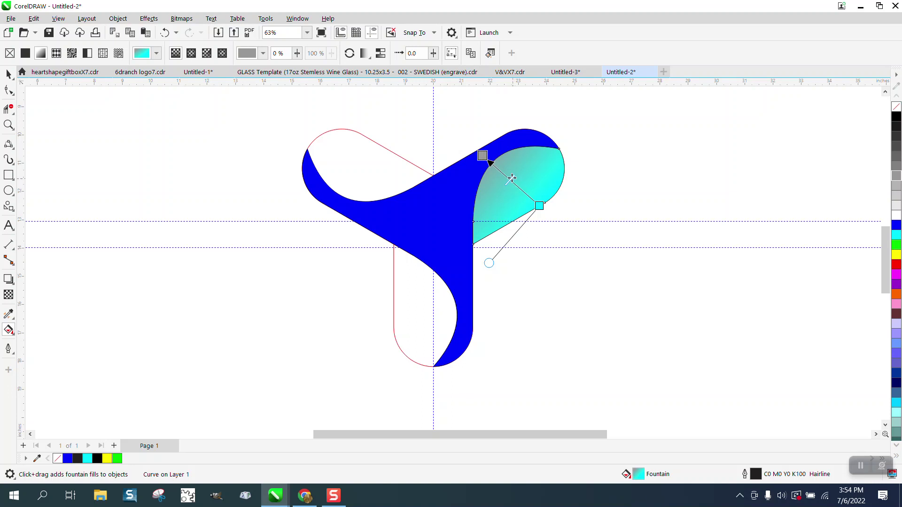
pyautogui.click(8, 74)
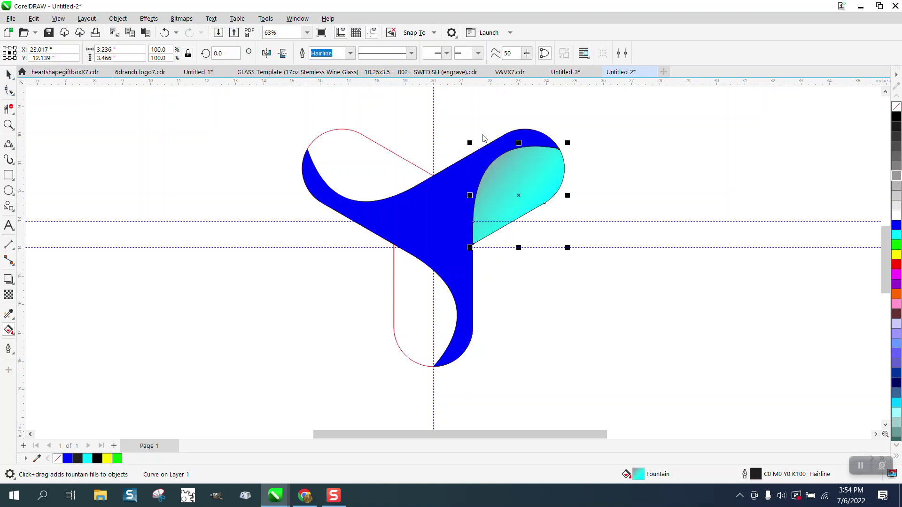
pyautogui.press('space')
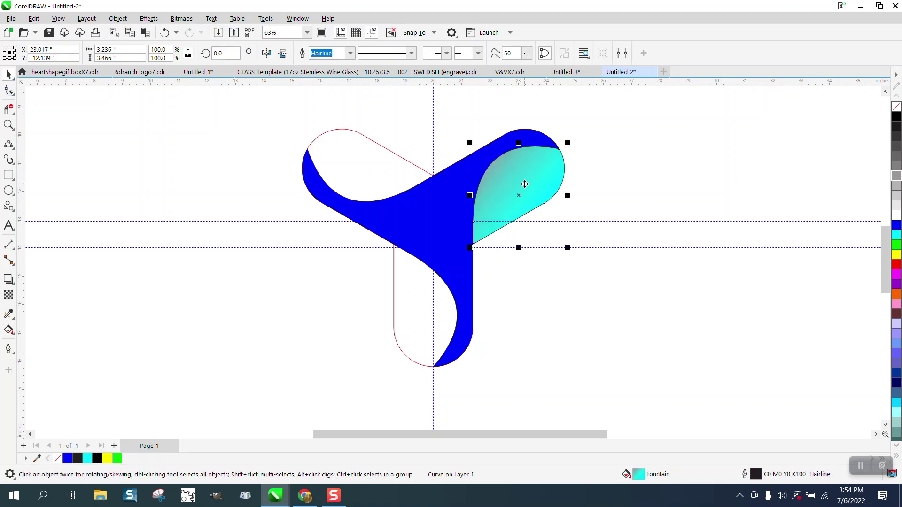
# Step: Add petal copies rotated 120° and 240°, then select the whole logo
pyautogui.click(525, 189)
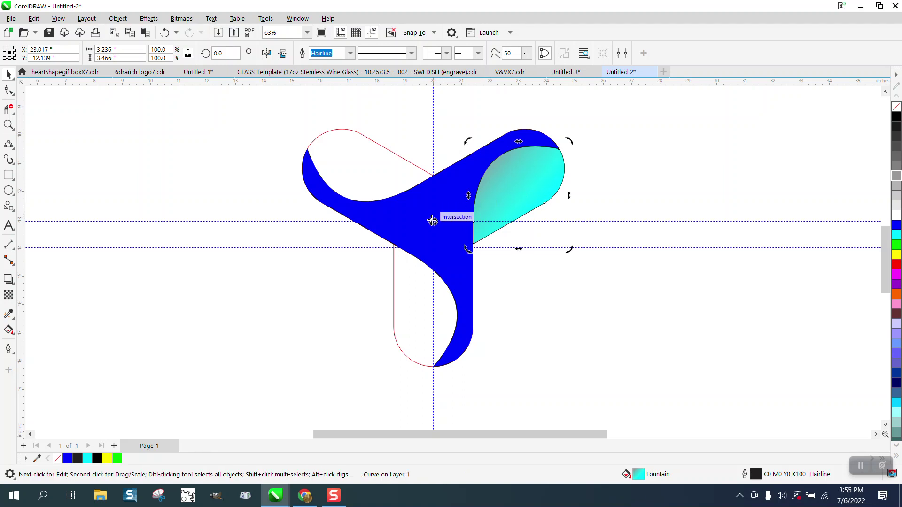
pyautogui.click(214, 52)
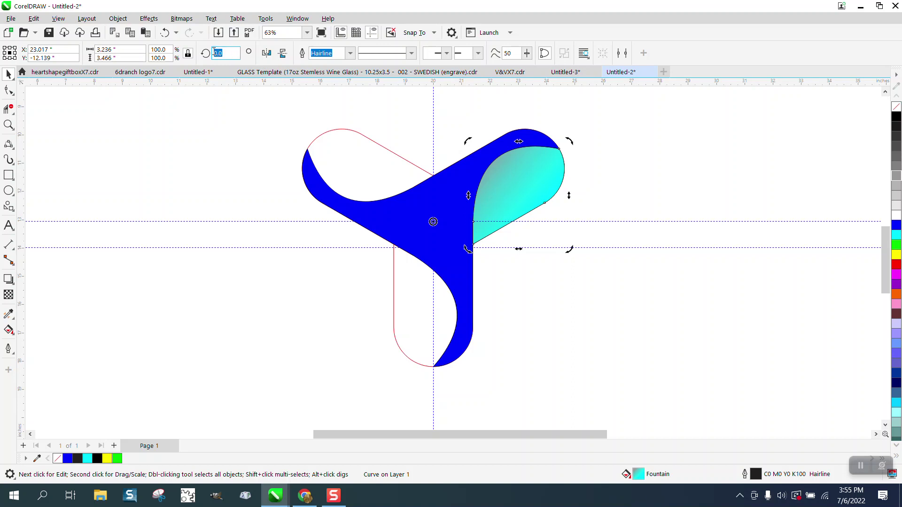
pyautogui.press('Return')
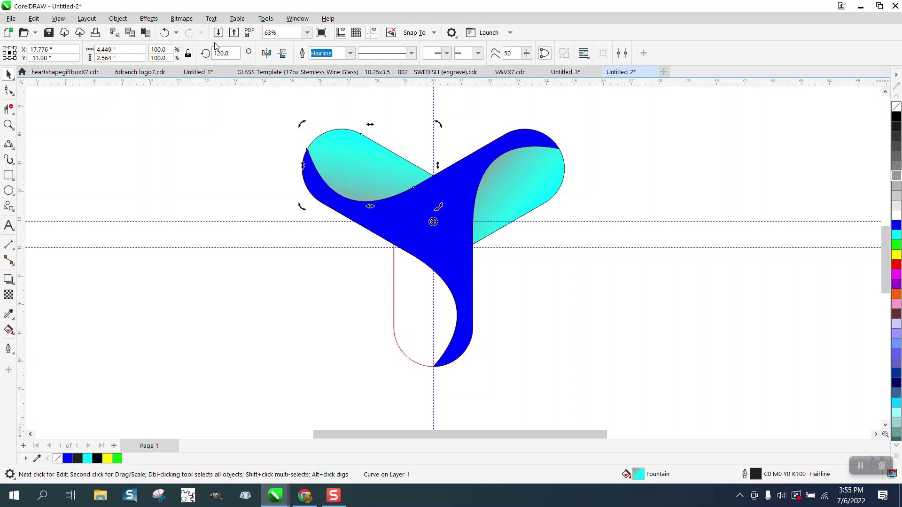
pyautogui.hotkey('ctrl', 'r')
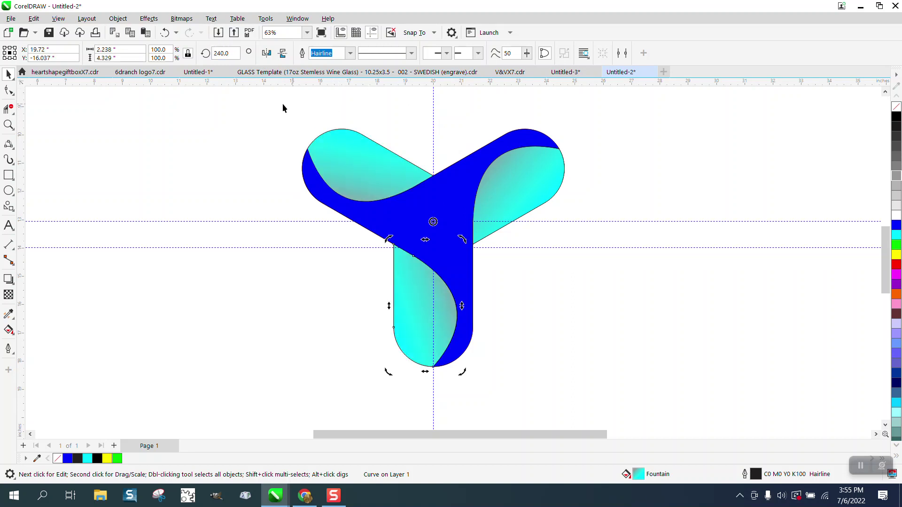
pyautogui.moveTo(283, 104); pyautogui.dragTo(661, 394)
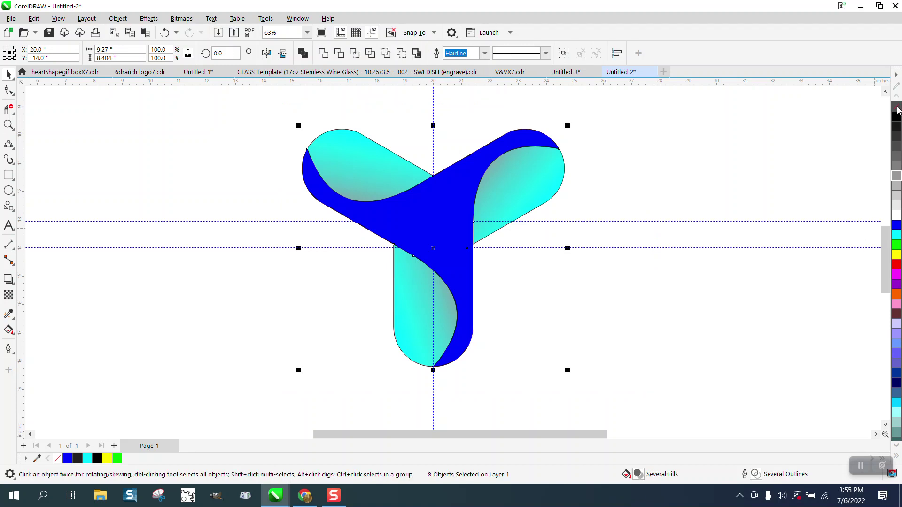
# Step: Remove the outlines from all selected logo shapes and toggle the guidelines
pyautogui.rightClick(897, 107)
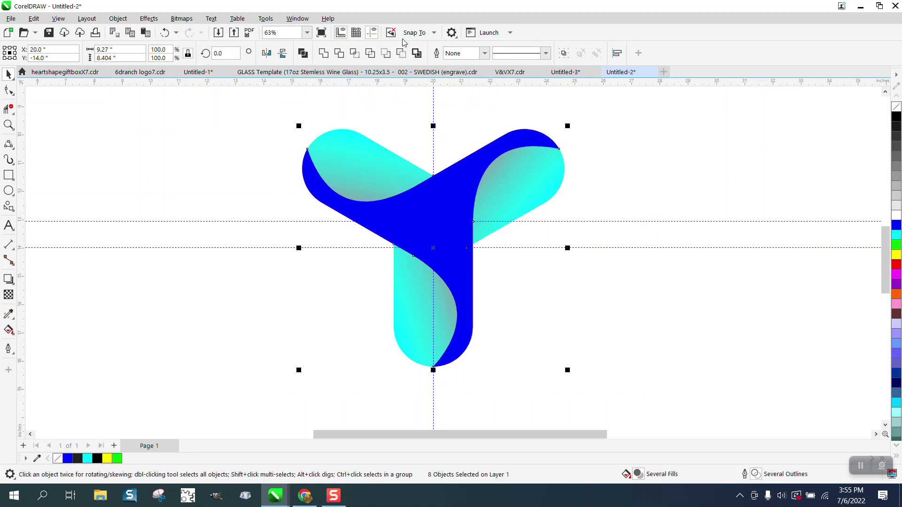
pyautogui.click(372, 32)
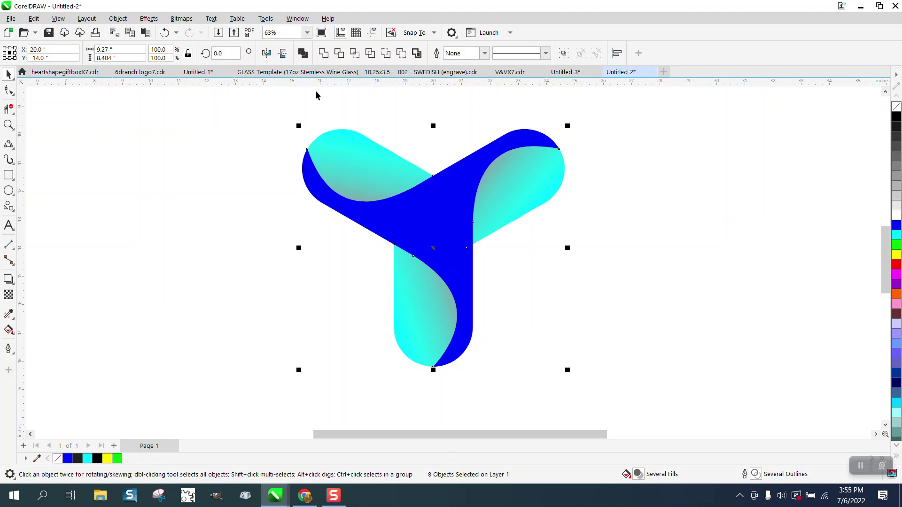
# Step: Show the guidelines again and delete the upper-left and bottom cyan petals
pyautogui.click(372, 32)
pyautogui.click(412, 109)
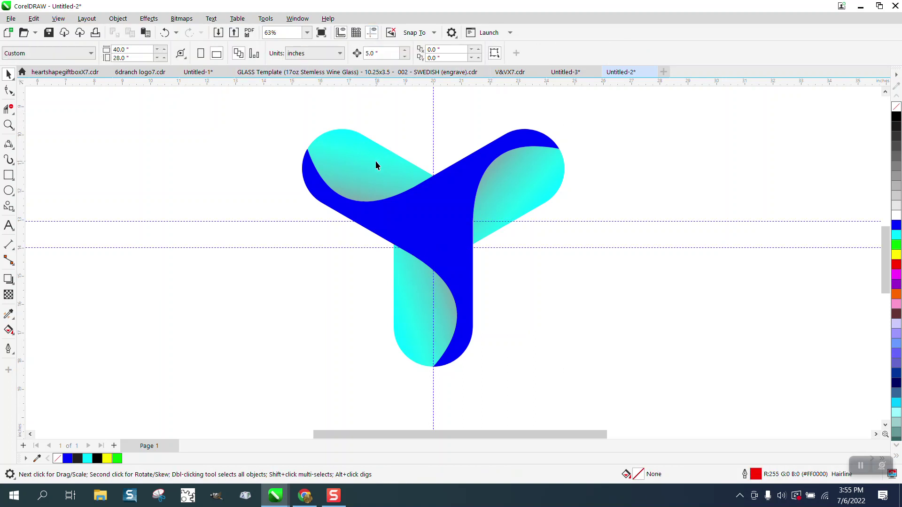
pyautogui.click(376, 165)
pyautogui.press('Delete')
pyautogui.click(427, 286)
pyautogui.press('Delete')
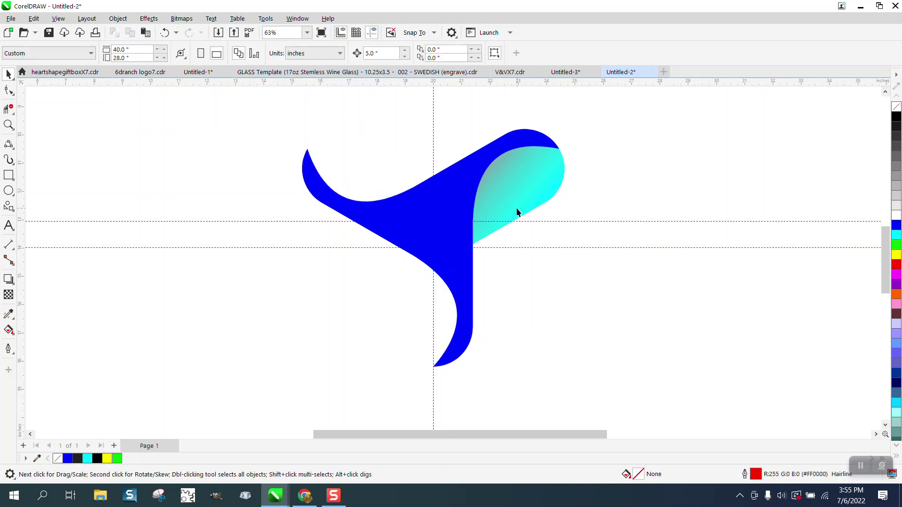
# Step: Make a clone of the remaining right petal with Edit > Clone
pyautogui.click(517, 211)
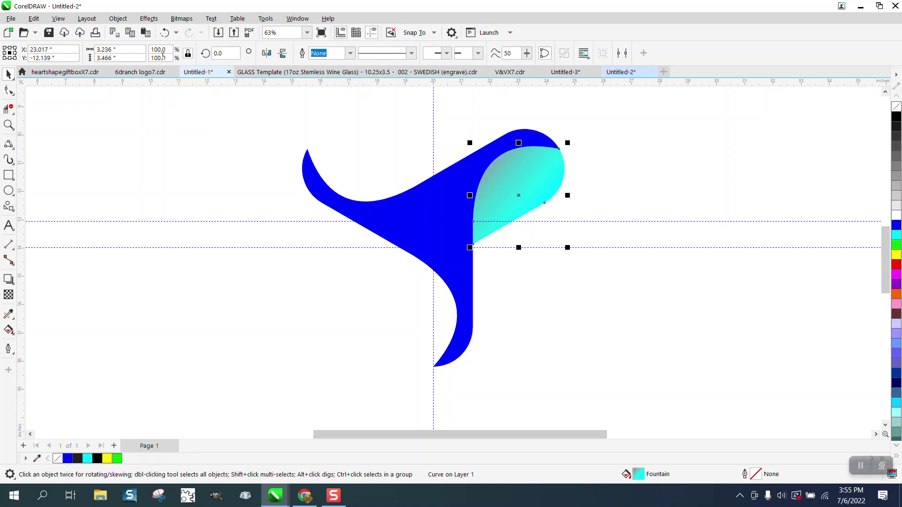
pyautogui.click(35, 20)
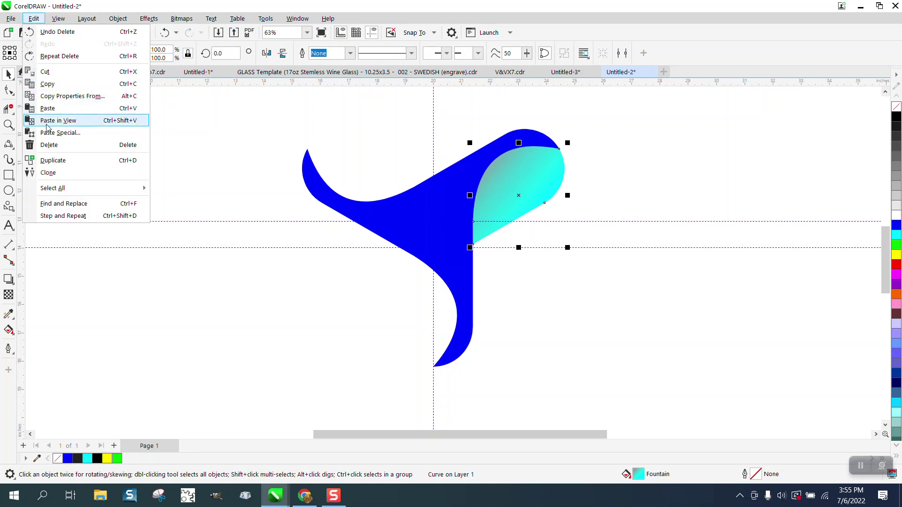
pyautogui.click(55, 173)
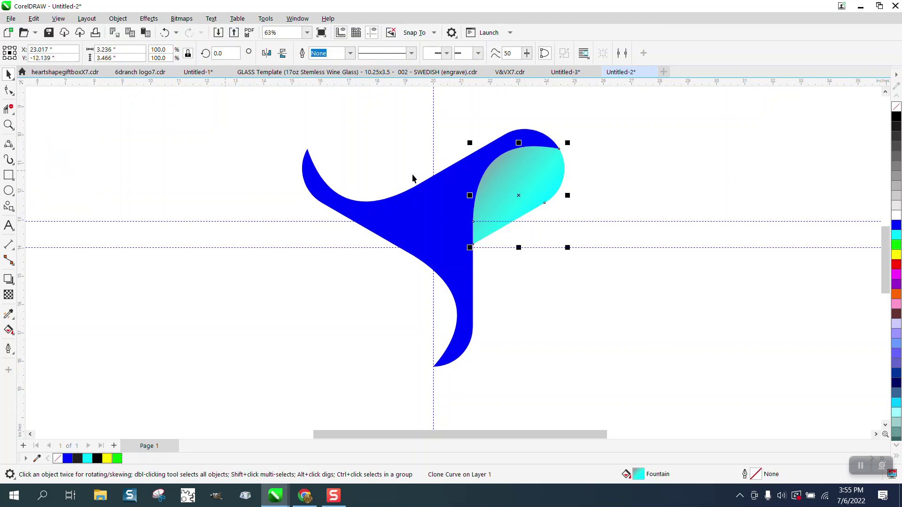
pyautogui.click(517, 195)
pyautogui.moveTo(496, 207)
pyautogui.mouseDown()
pyautogui.moveTo(448, 213)
pyautogui.moveTo(466, 203)
pyautogui.mouseUp()
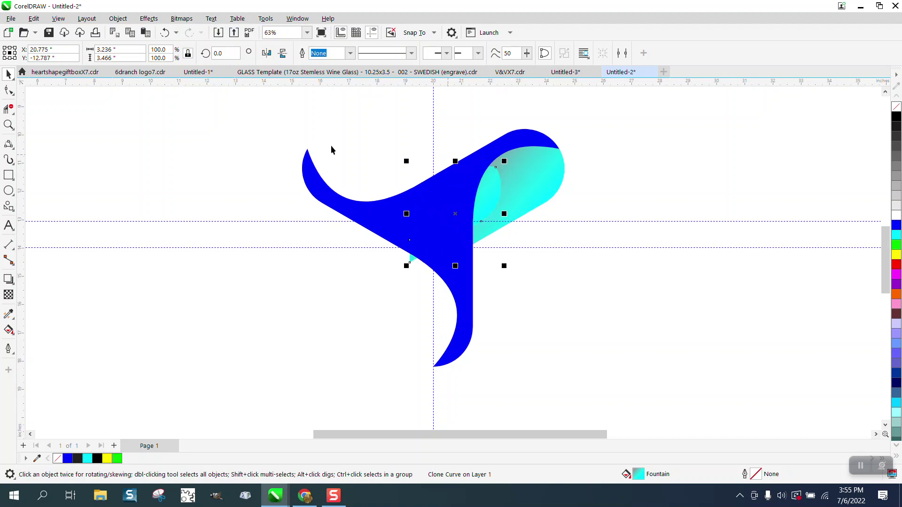
pyautogui.hotkey('ctrl', 'z')
# Step: Rotate the clone 120° around the guide crossing and repeat for a 240° copy
pyautogui.click(522, 195)
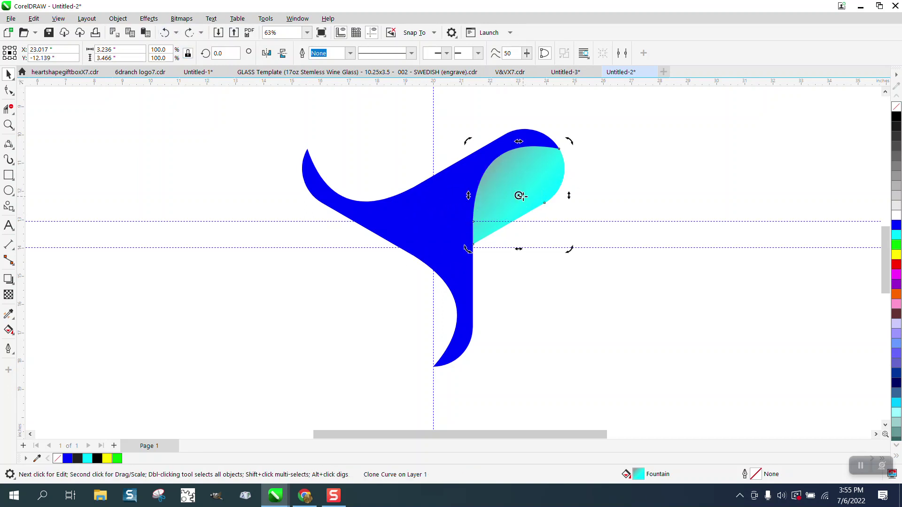
pyautogui.moveTo(519, 194); pyautogui.dragTo(433, 221)
pyautogui.click(202, 56)
pyautogui.write('120')
pyautogui.press('Return')
pyautogui.hotkey('ctrl', 'd')
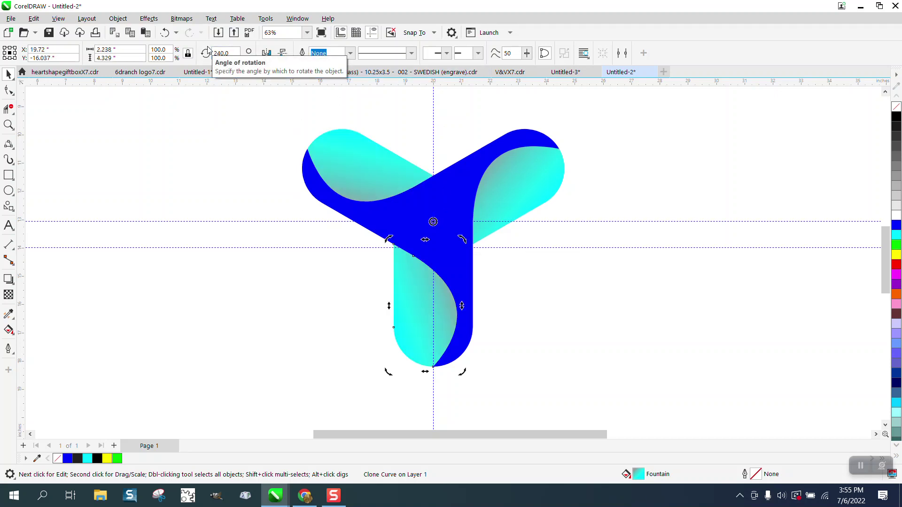
pyautogui.click(556, 194)
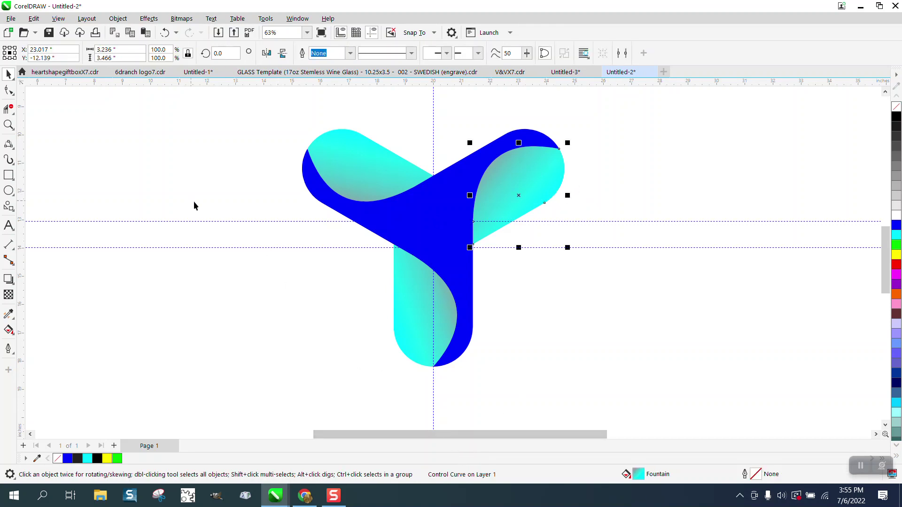
# Step: Re-angle the master petal's gradient, moving its start up-left and midpoint toward cyan
pyautogui.click(8, 330)
pyautogui.click(15, 337)
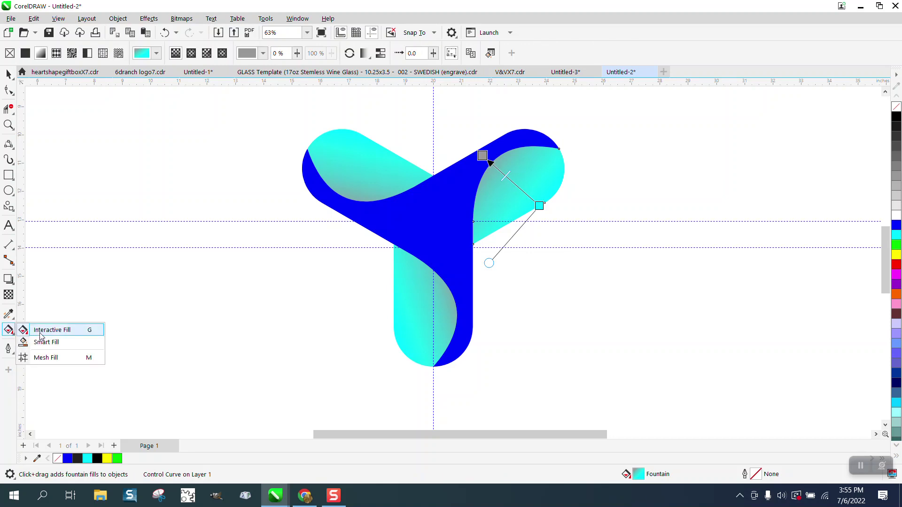
pyautogui.click(38, 326)
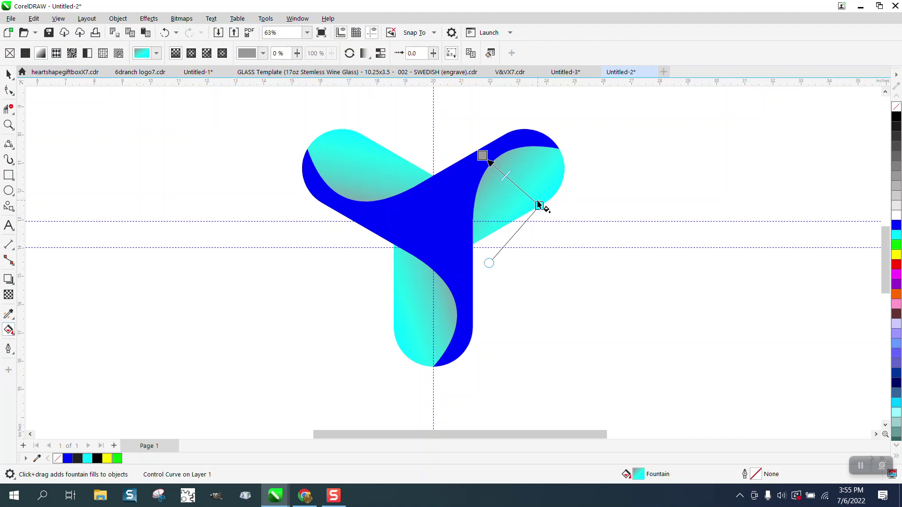
pyautogui.moveTo(482, 155); pyautogui.dragTo(470, 139)
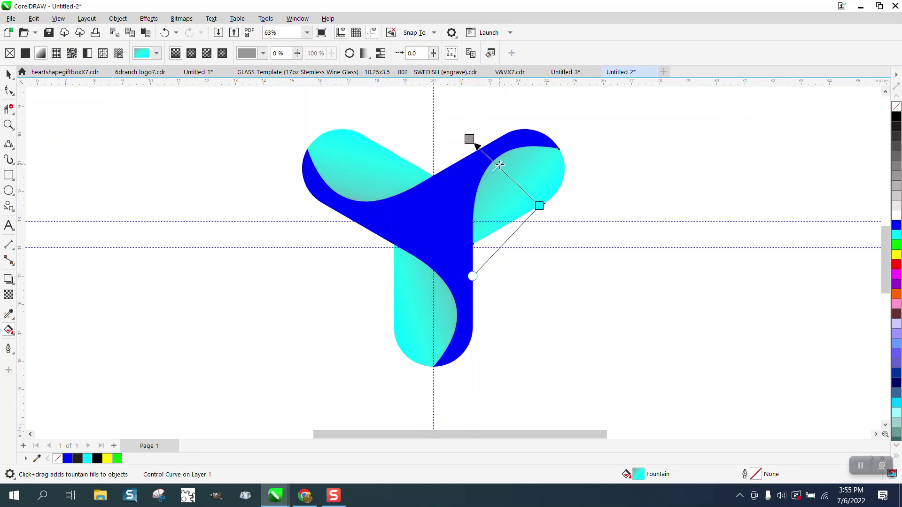
pyautogui.moveTo(517, 182)
pyautogui.mouseDown()
pyautogui.moveTo(530, 192)
pyautogui.moveTo(505, 170)
pyautogui.mouseUp()
pyautogui.click(469, 139)
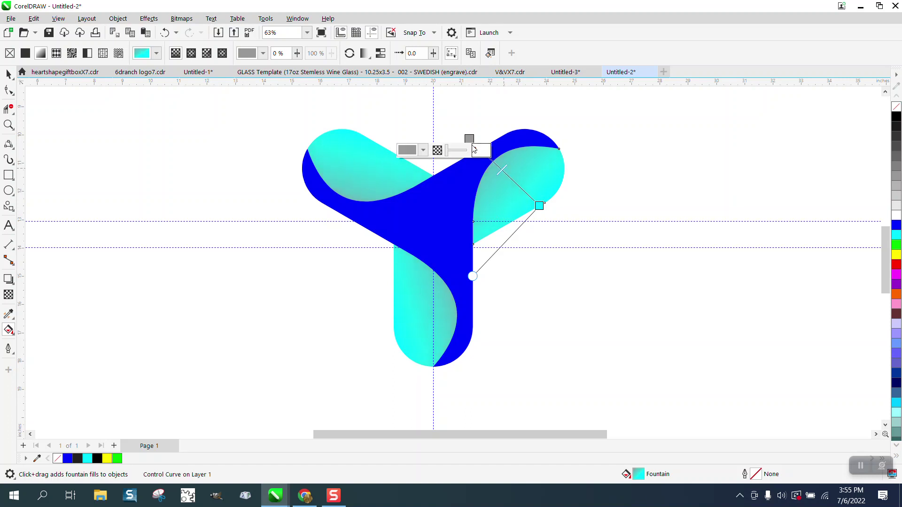
pyautogui.moveTo(469, 139); pyautogui.dragTo(495, 160)
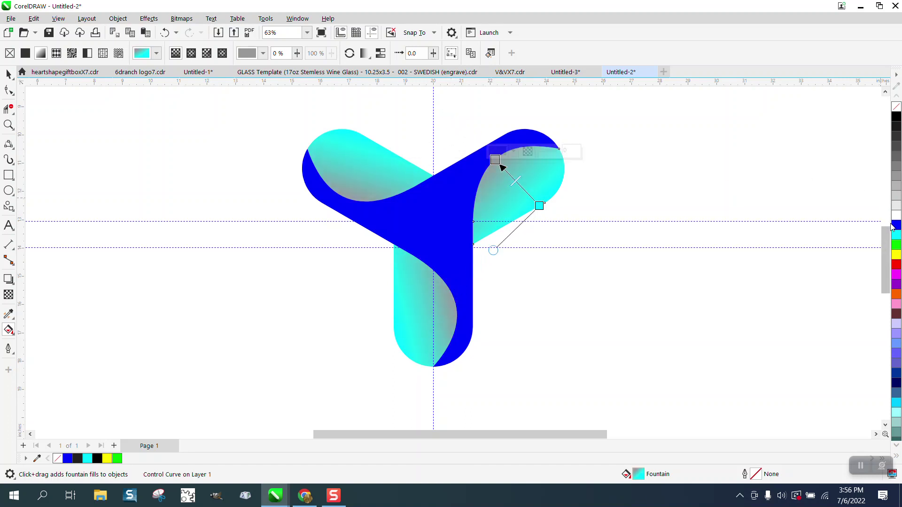
# Step: Shorten the gradient and recolour its nodes so it runs grey to cyan
pyautogui.moveTo(857, 233); pyautogui.dragTo(496, 160)
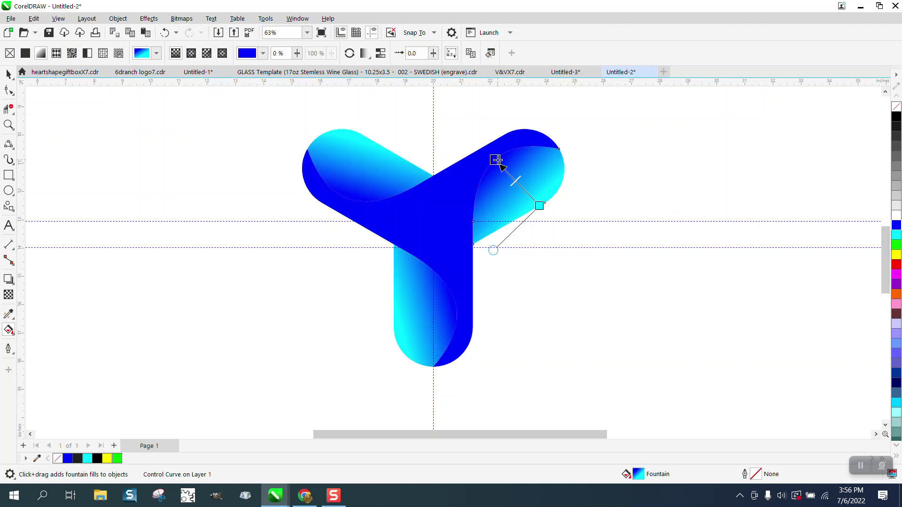
pyautogui.moveTo(542, 206)
pyautogui.mouseDown()
pyautogui.moveTo(557, 220)
pyautogui.moveTo(515, 183)
pyautogui.moveTo(539, 191)
pyautogui.moveTo(533, 175)
pyautogui.moveTo(518, 193)
pyautogui.moveTo(525, 183)
pyautogui.moveTo(559, 209)
pyautogui.mouseUp()
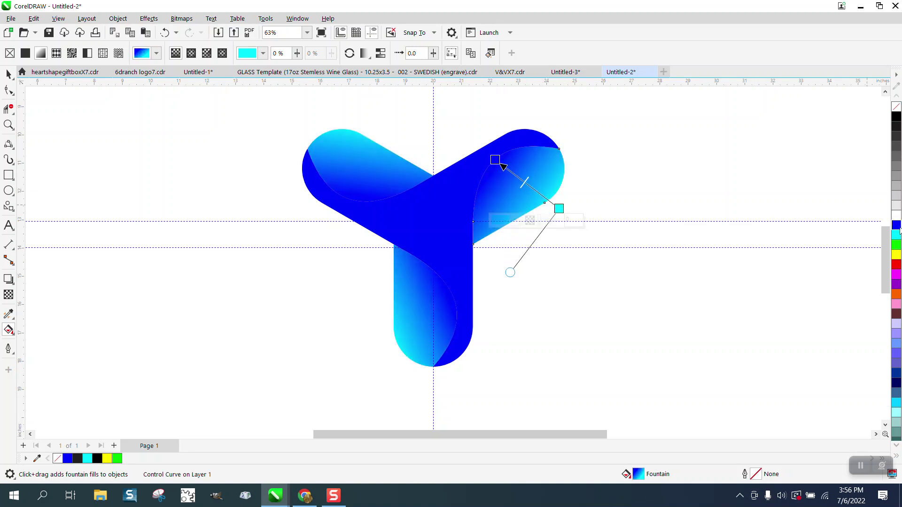
pyautogui.moveTo(899, 237); pyautogui.dragTo(496, 161)
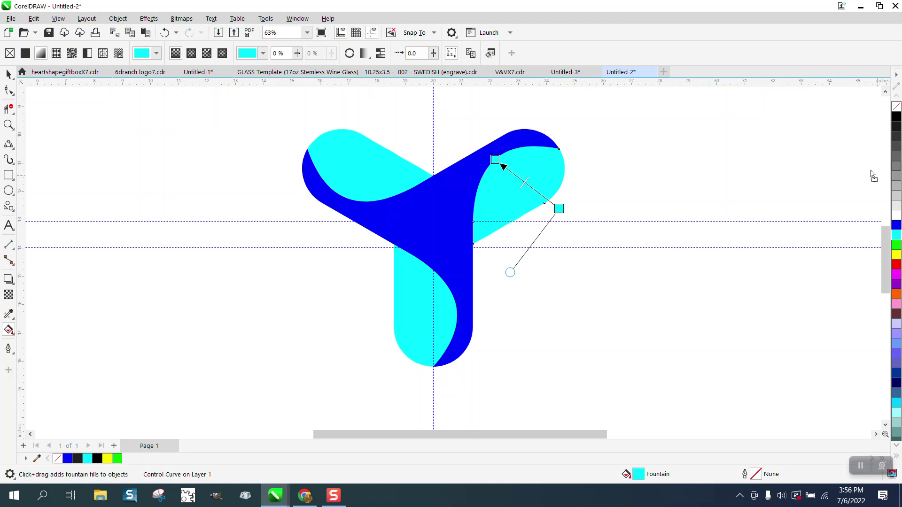
pyautogui.moveTo(872, 175); pyautogui.dragTo(496, 160)
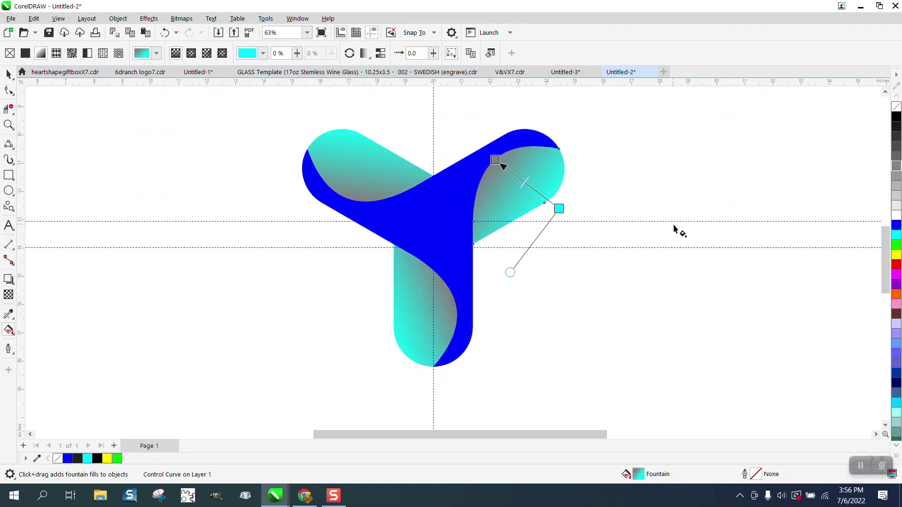
# Step: Deselect all objects and turn off the guidelines
pyautogui.click(8, 74)
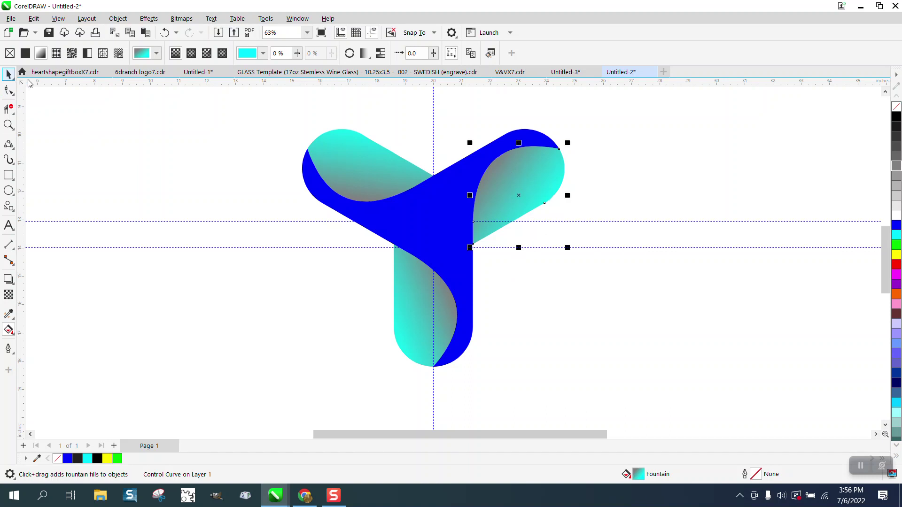
pyautogui.click(635, 169)
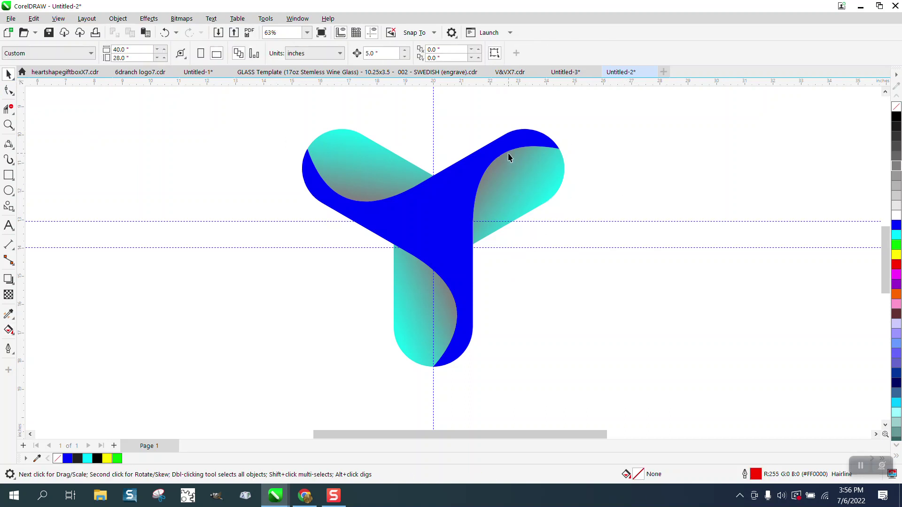
pyautogui.click(373, 33)
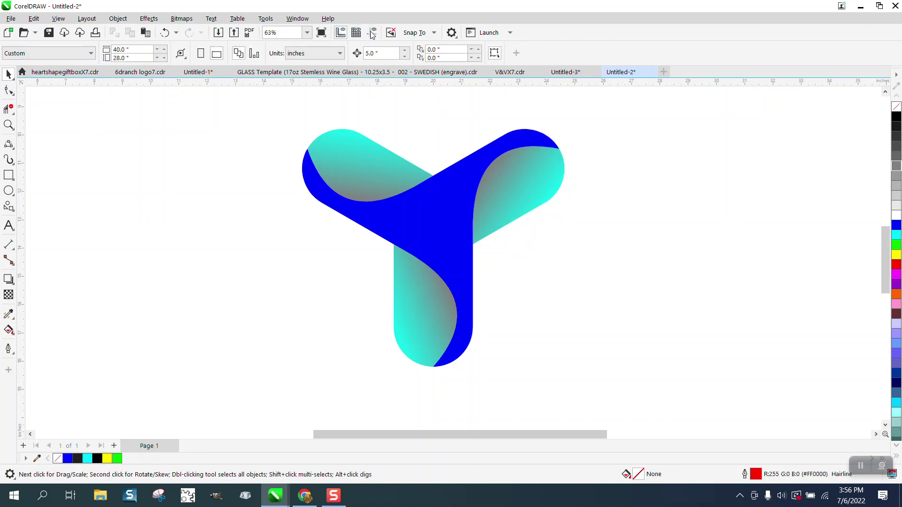